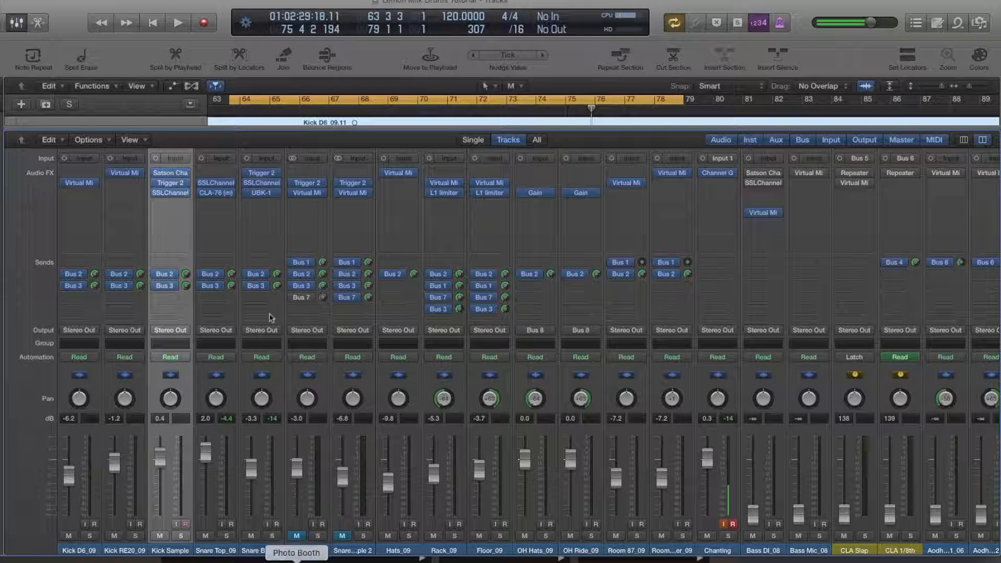
- Open the Virtual Mix Rack plug-ins of Snare Sample 1 and Snare Sample 2 and arrange their windows side by side
left_click(310, 194)
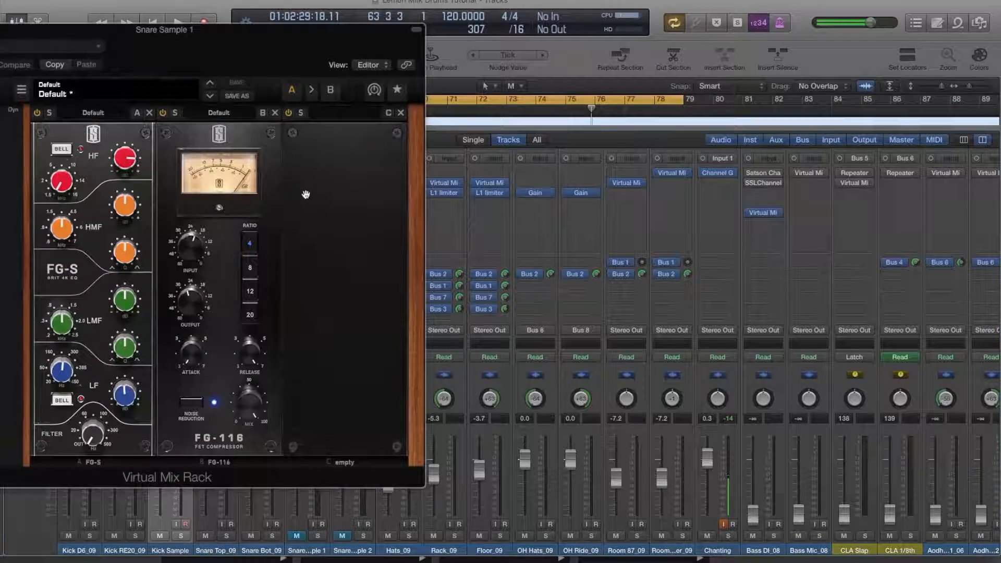
left_click_drag(159, 35, 634, 66)
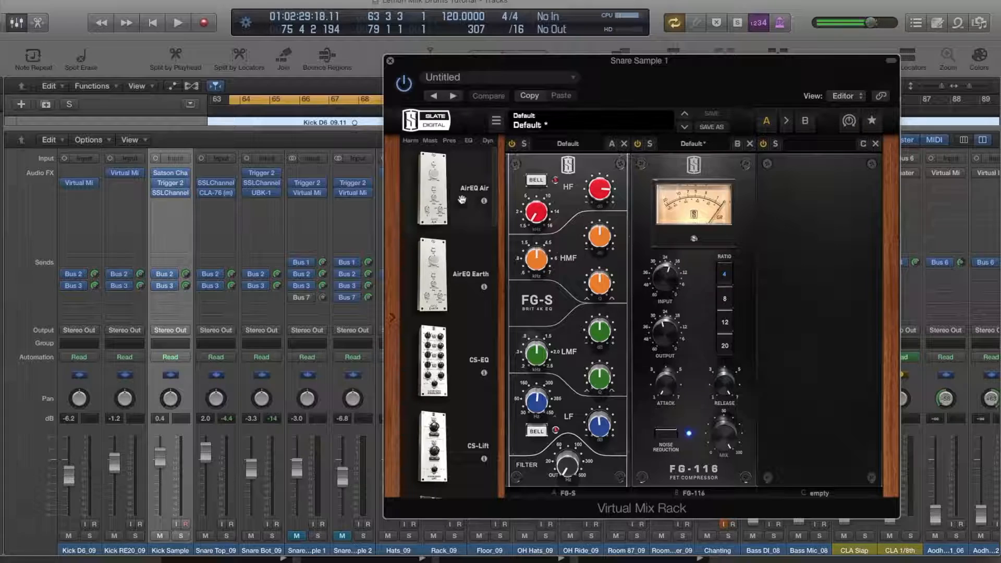
mouse_move(353, 195)
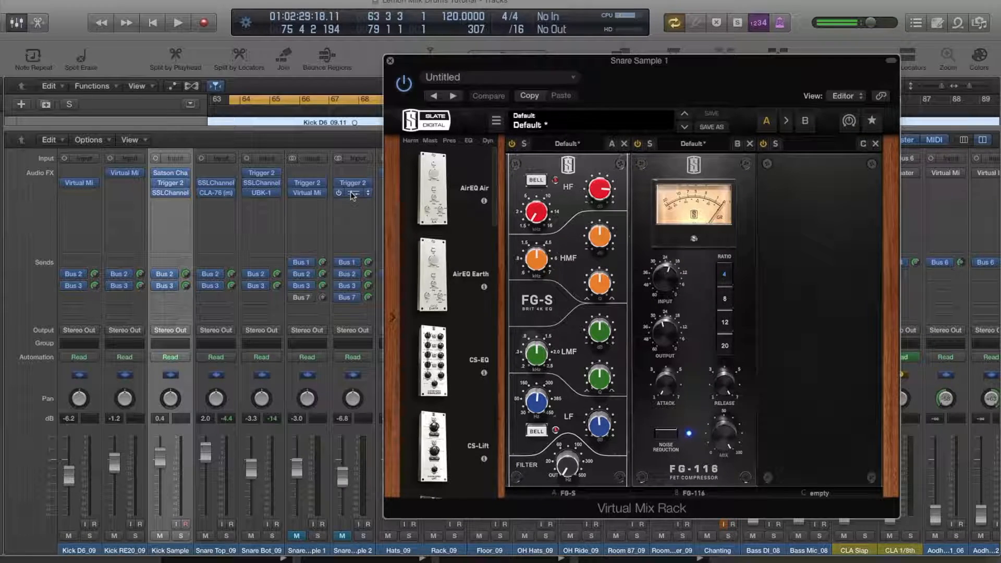
left_click(353, 195)
left_click_drag(187, 30, 297, 70)
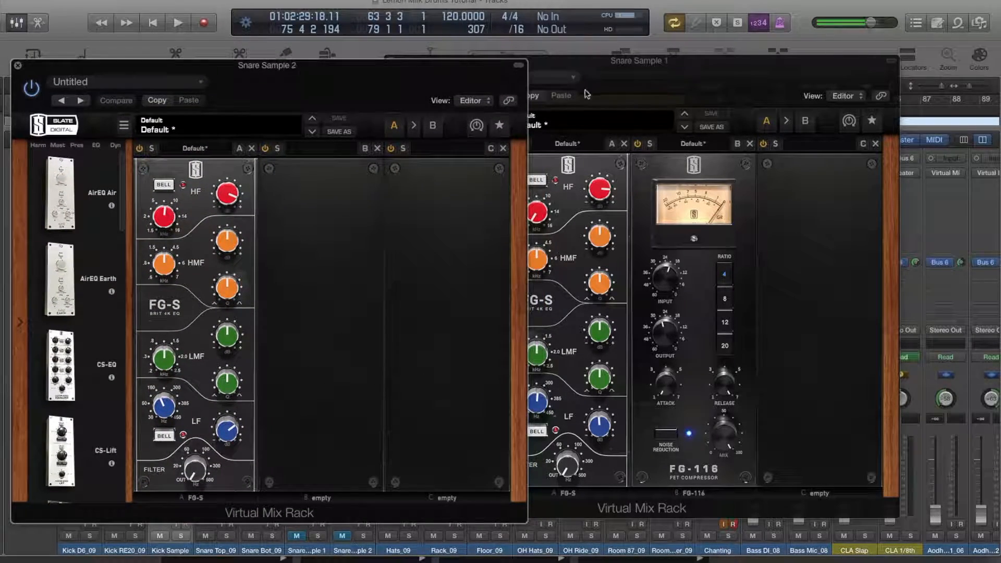
left_click(596, 74)
left_click_drag(596, 74, 577, 79)
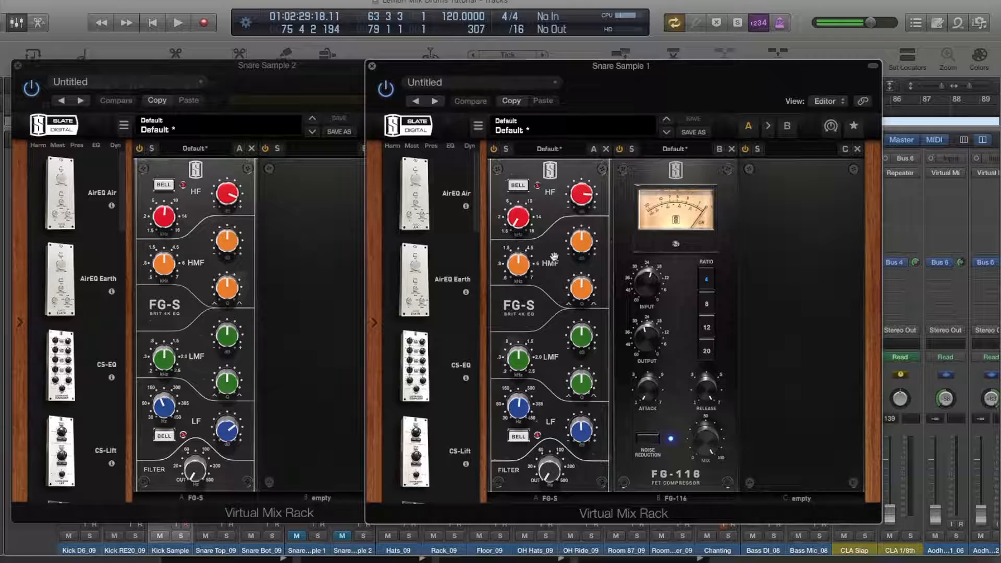
left_click_drag(393, 68, 462, 66)
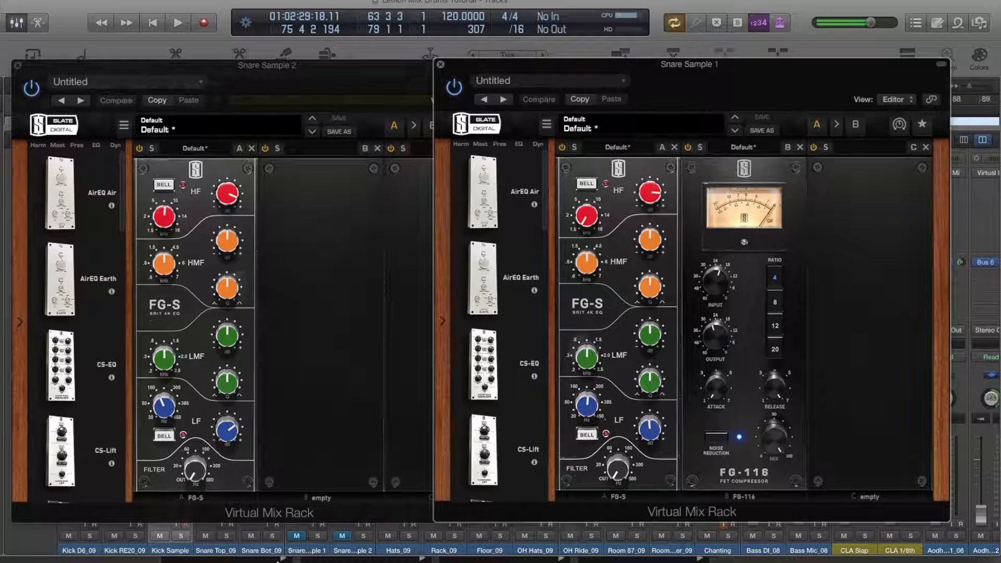
- Unmute Snare Sample 1 and Snare Sample 2, solo both channels and start playback
left_click(297, 537)
left_click(341, 537)
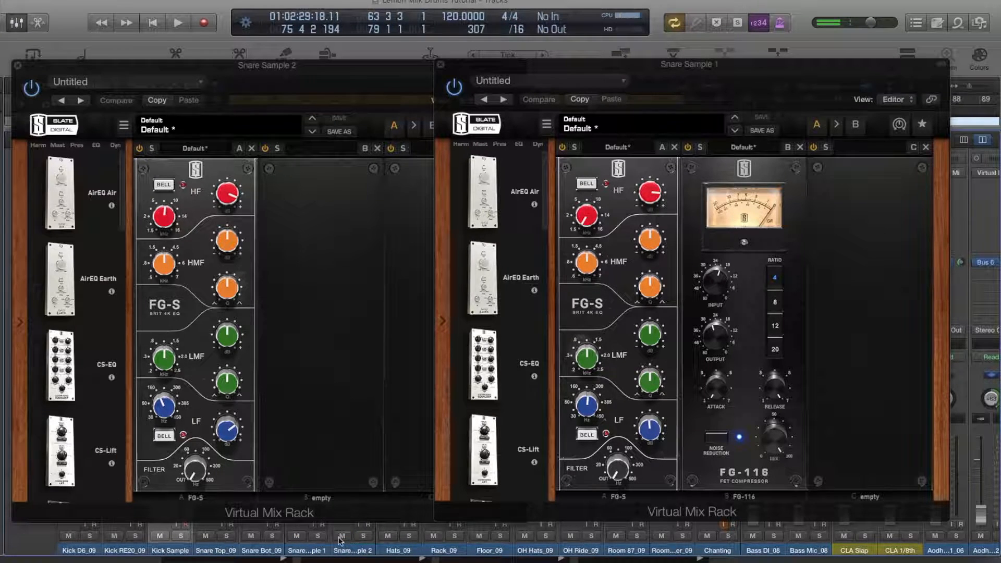
left_click(363, 536)
left_click(318, 536)
key("space")
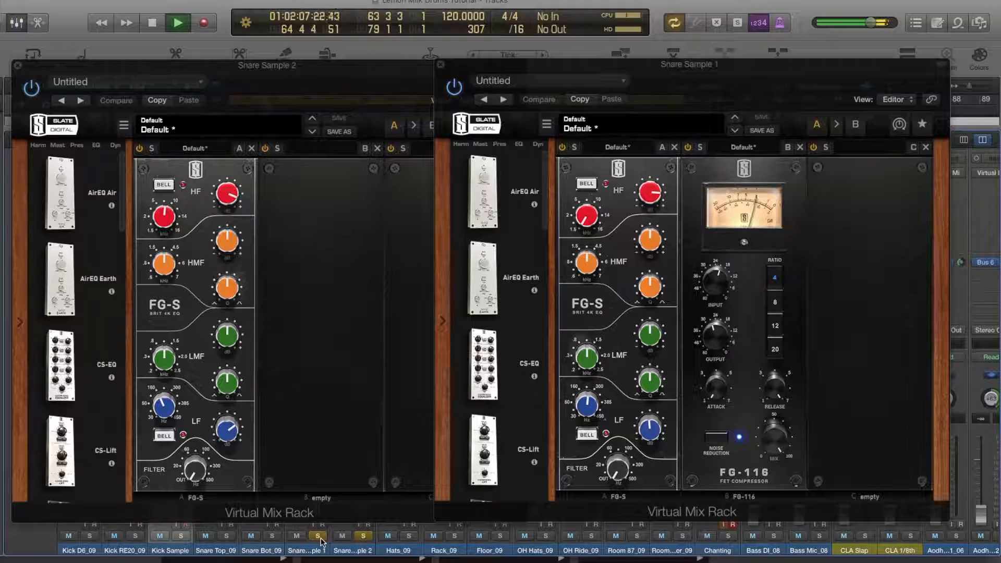
- Audition the two snare samples by toggling their solos, stop playback and clear the solos
left_click(365, 537)
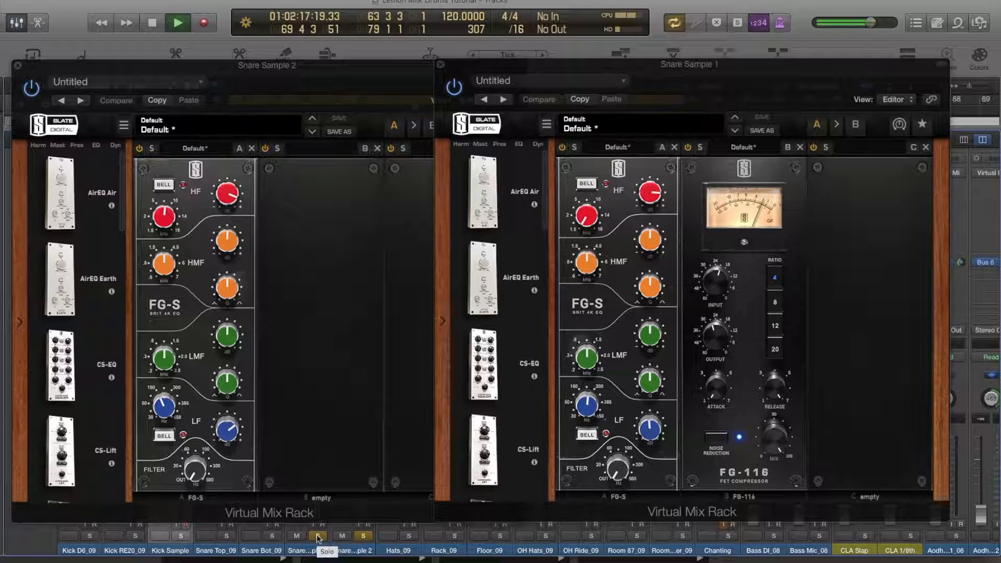
left_click(318, 537)
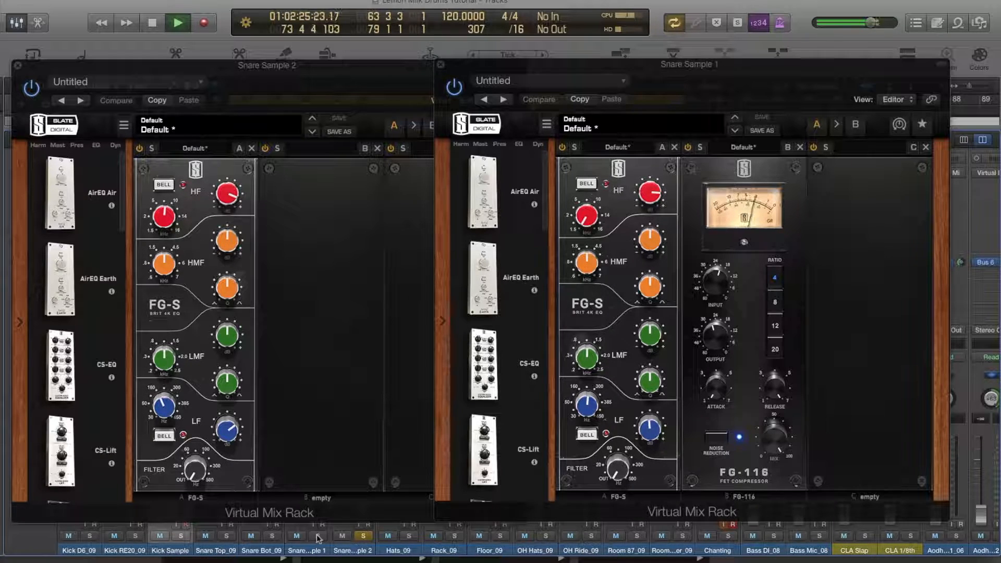
key("space")
left_click(370, 536)
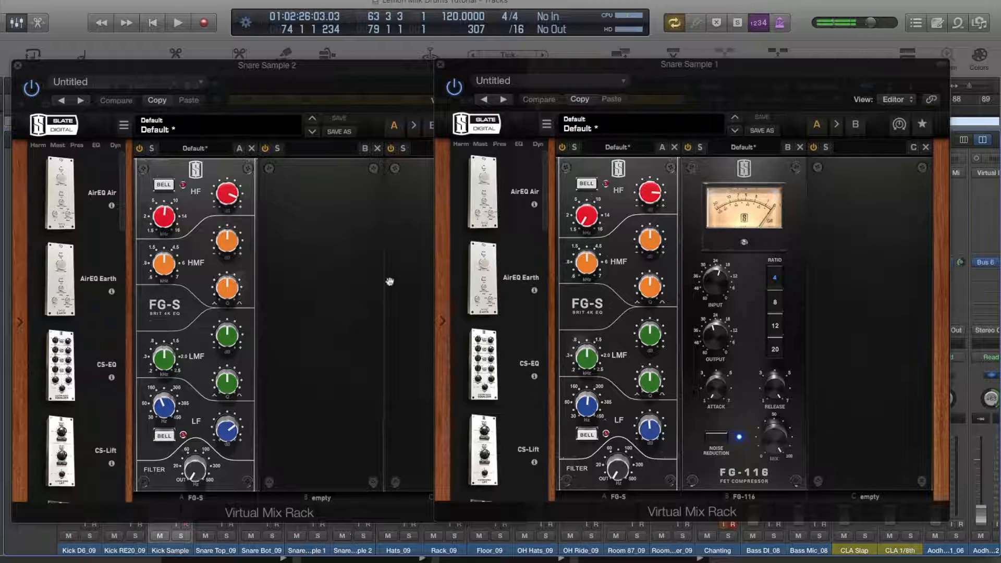
- Close both Virtual Mix Rack windows and unmute the Drum Verb bus in the mixer
left_click(441, 65)
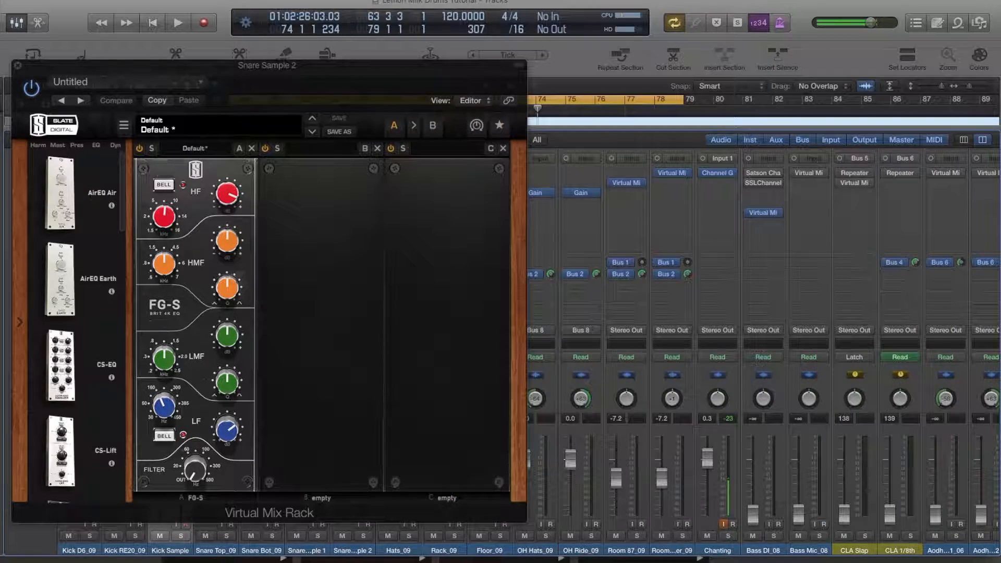
left_click(18, 65)
scroll(459, 391, "down", 1)
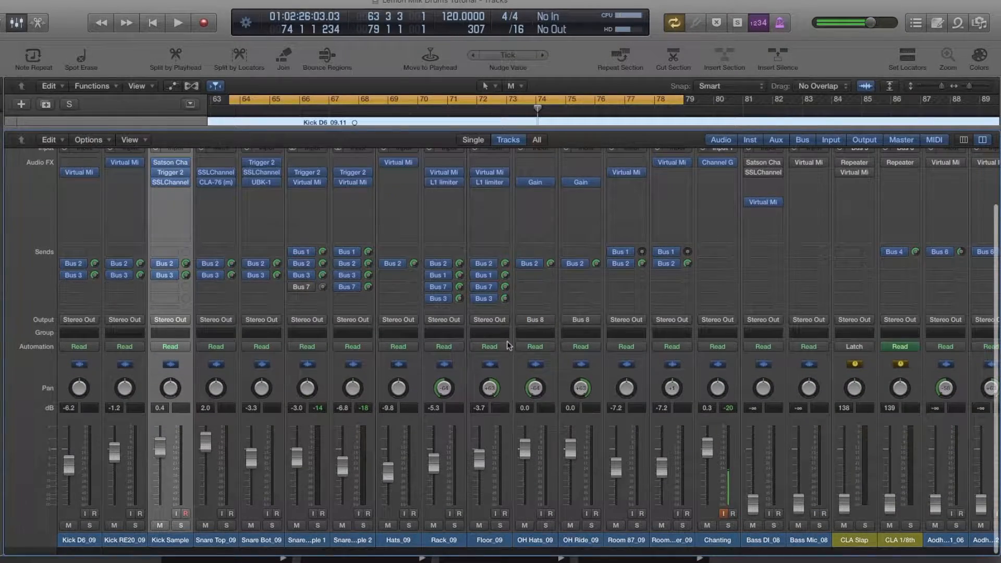
scroll(610, 443, "right", 15)
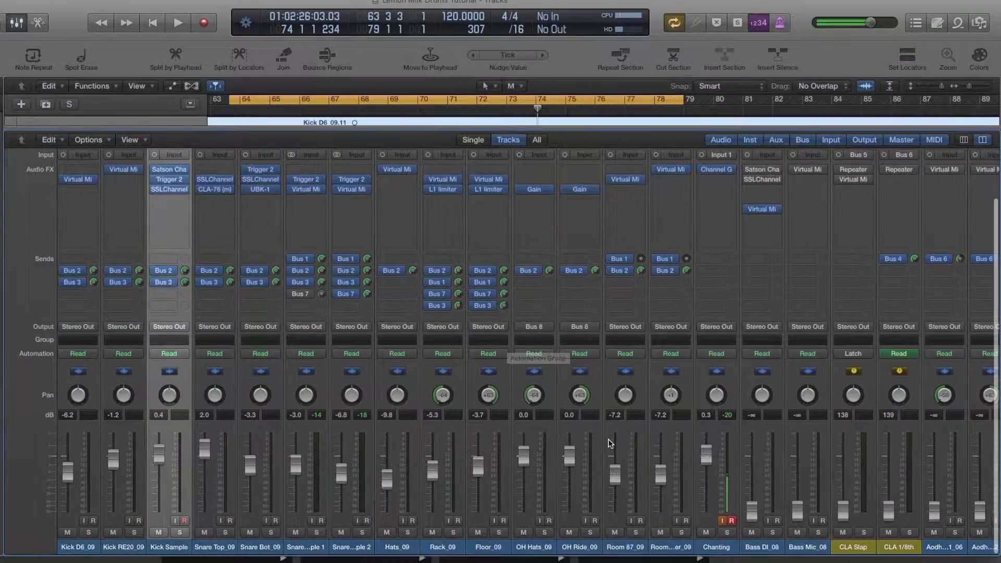
scroll(597, 436, "right", 12)
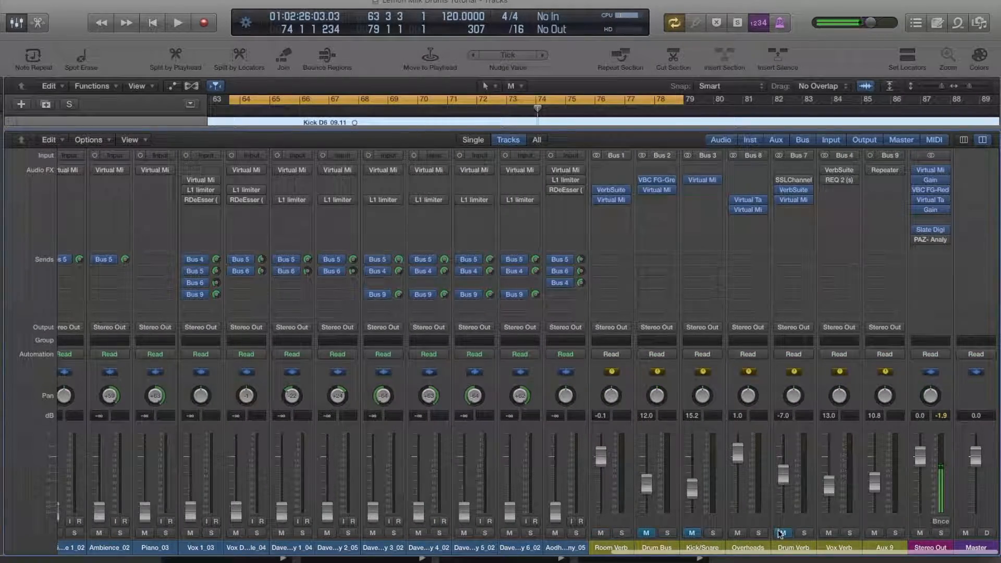
scroll(348, 339, "left", 14)
scroll(348, 339, "left", 15)
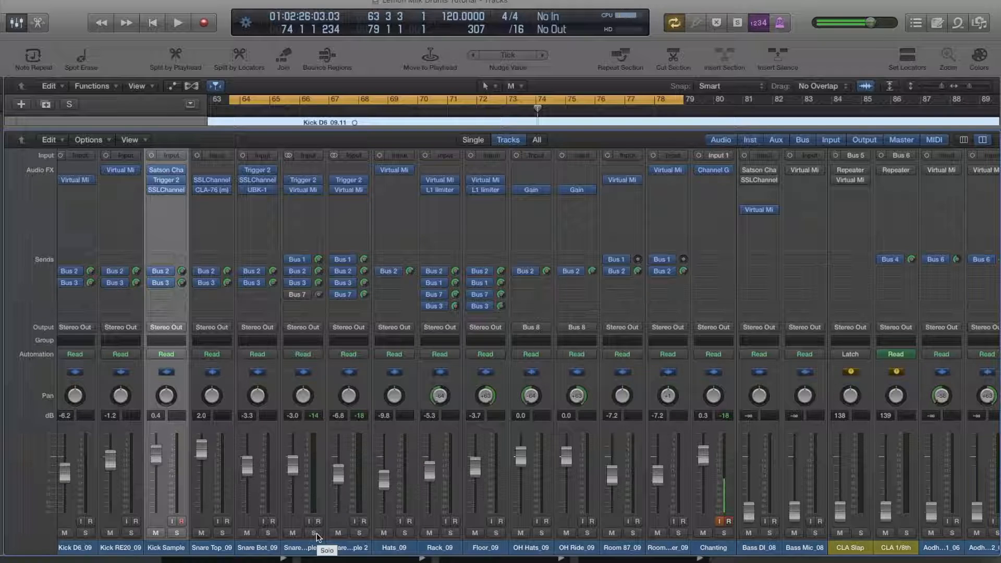
- Solo Snare Sample 1 and Snare Sample 2 and play them while bringing the reverb buses into view
left_click(316, 533)
left_click(359, 532)
key("space")
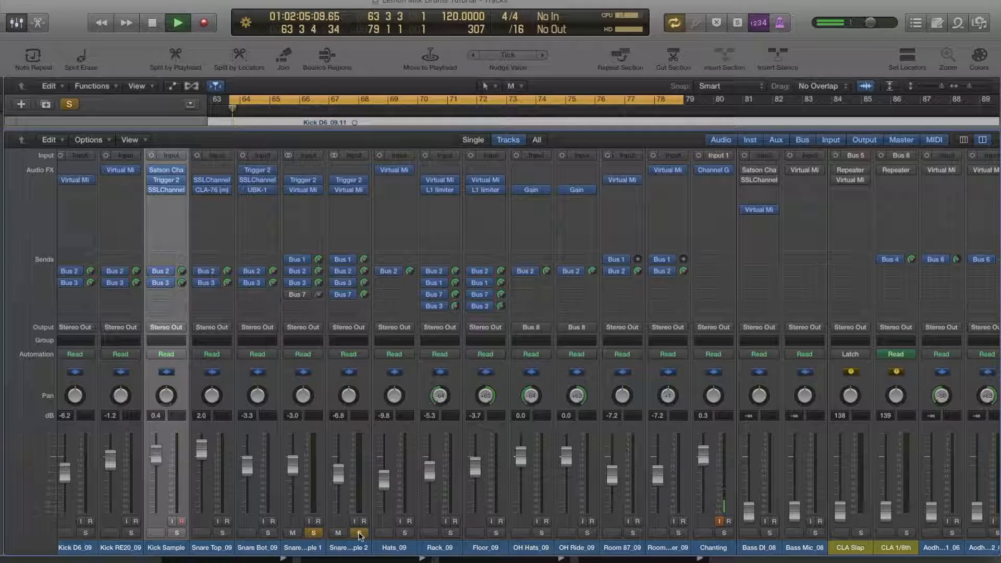
scroll(711, 446, "right", 15)
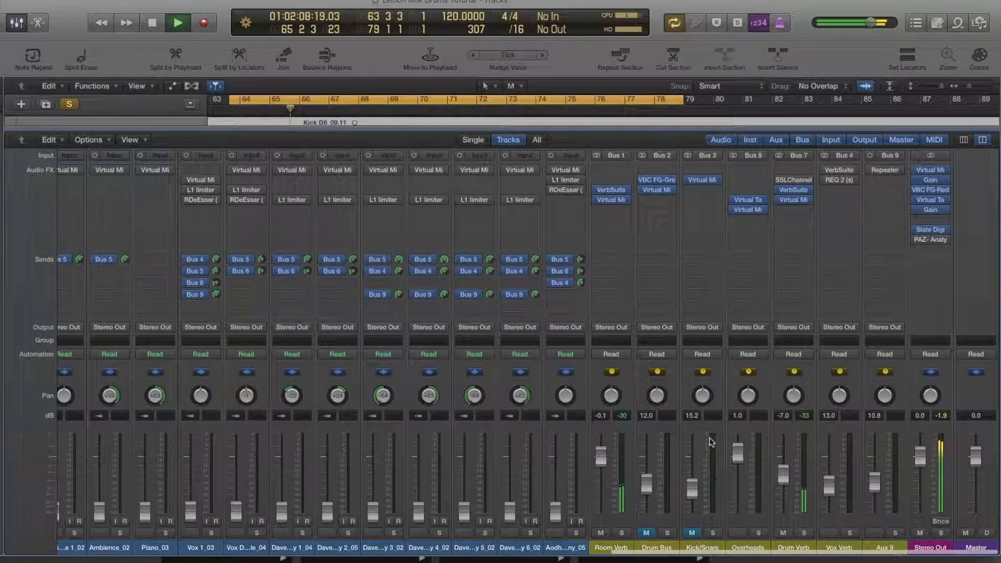
- Mute the Room Verb bus and toggle the Drum Verb mute to compare the snare samples with and without reverb
left_click(601, 533)
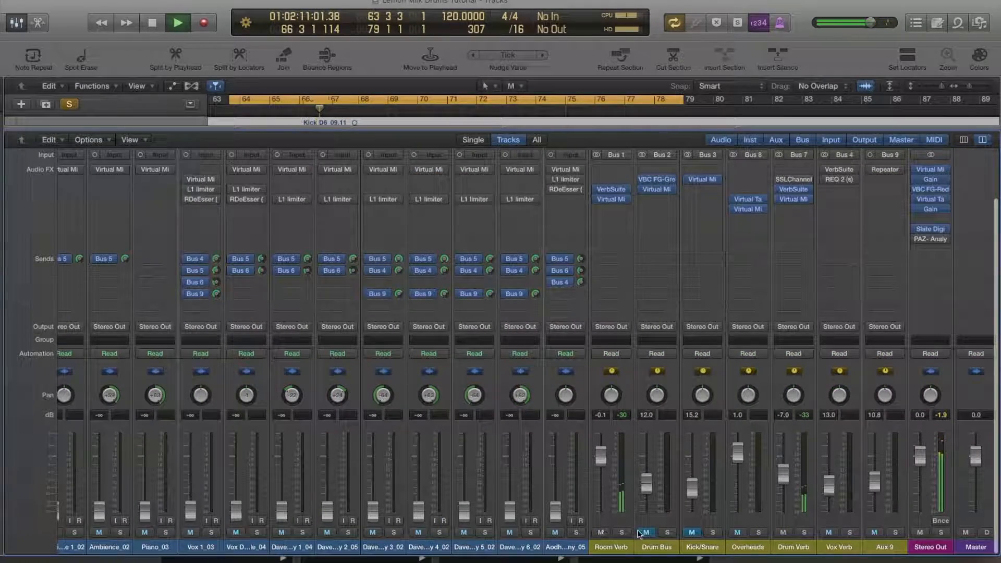
left_click(782, 533)
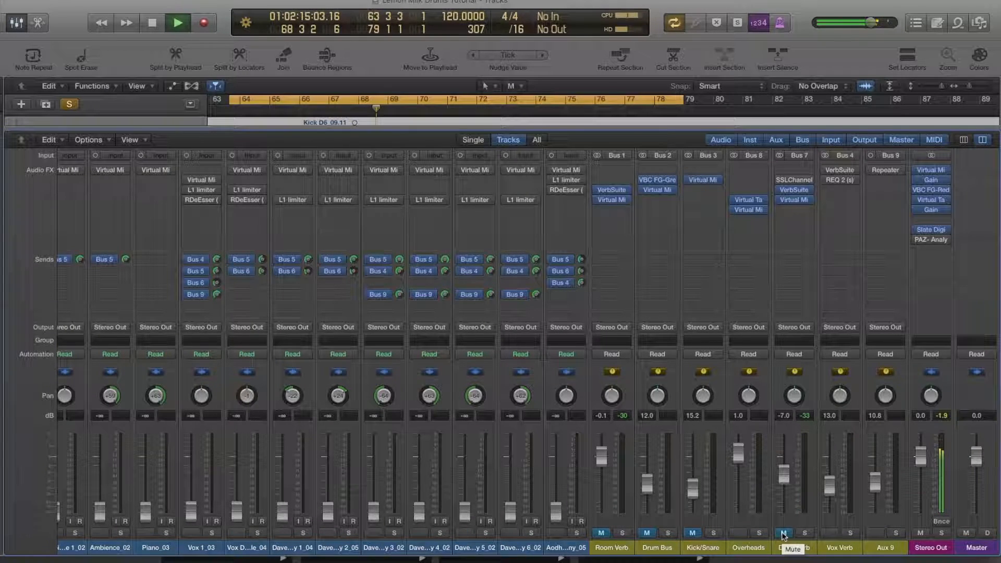
left_click(783, 533)
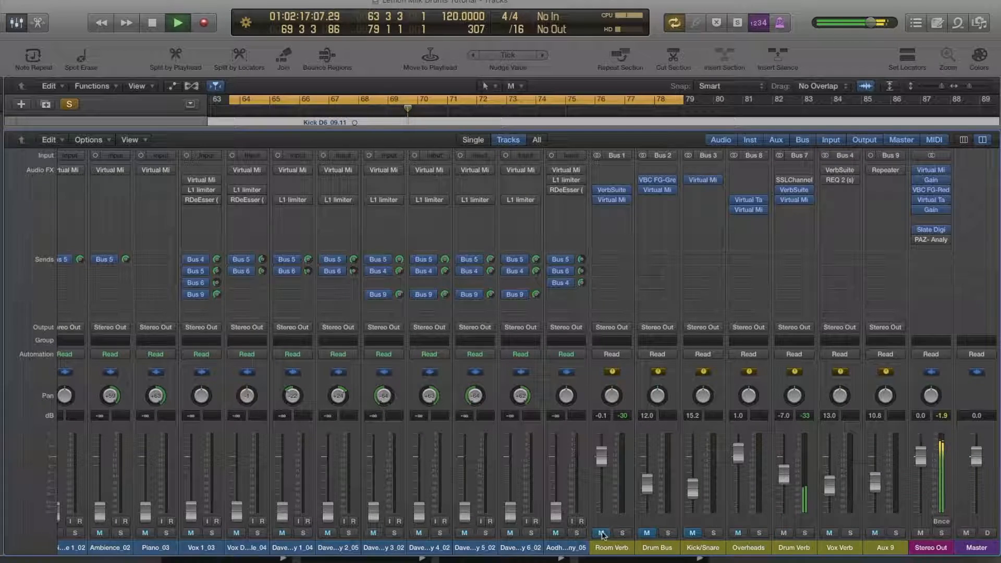
- Lower the Drum Verb bus to about -8.8 dB, unmute Room Verb and lower it to about -4.2 dB
mouse_move(792, 483)
left_mouse_down()
mouse_move(790, 457)
mouse_move(789, 484)
left_mouse_up()
left_click(602, 533)
mouse_move(601, 456)
left_mouse_down()
mouse_move(601, 433)
mouse_move(601, 466)
left_mouse_up()
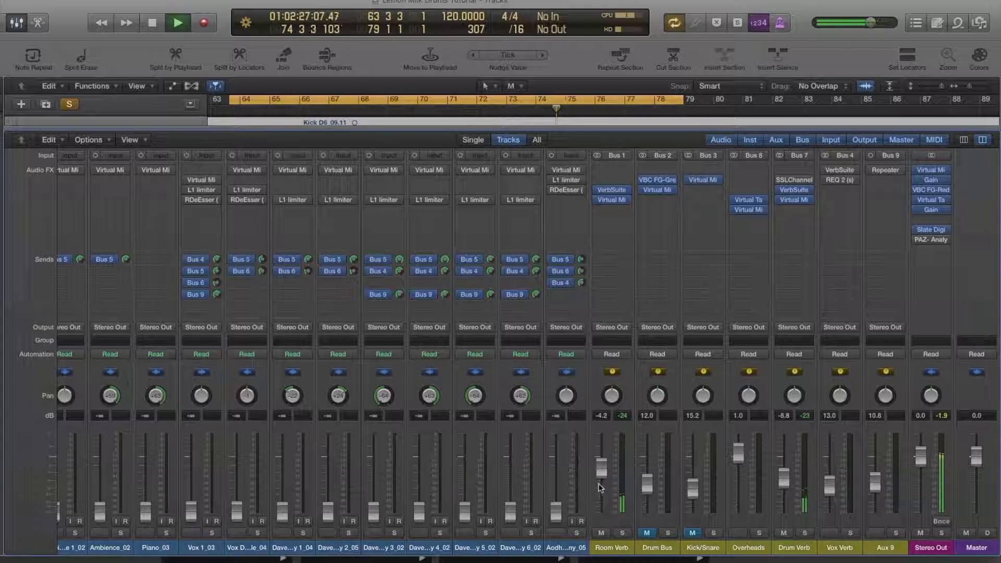
- Stop playback and clear the solos on Snare Sample 1 and Snare Sample 2
scroll(406, 459, "left", 10)
scroll(406, 458, "left", 5)
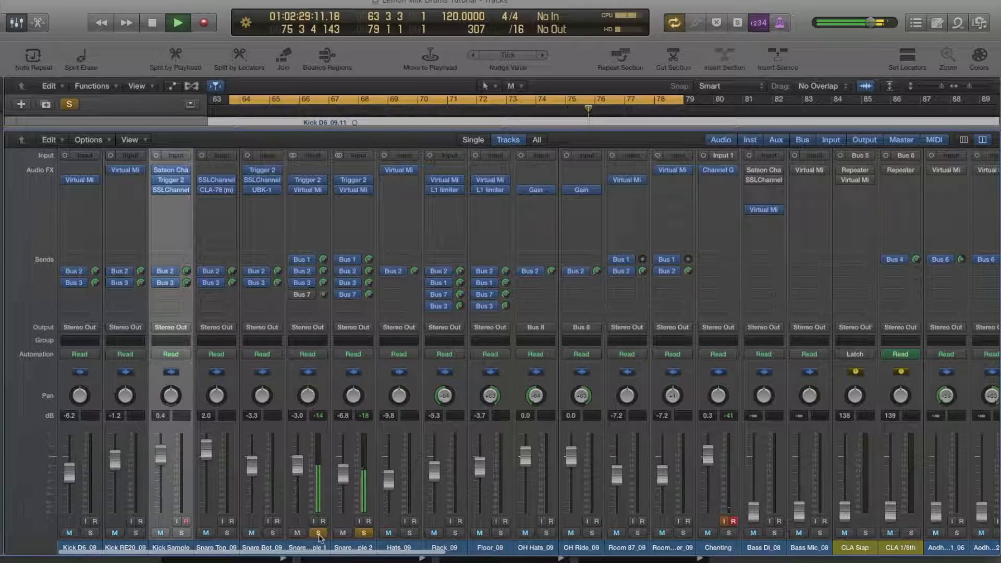
key("space")
left_click(362, 533)
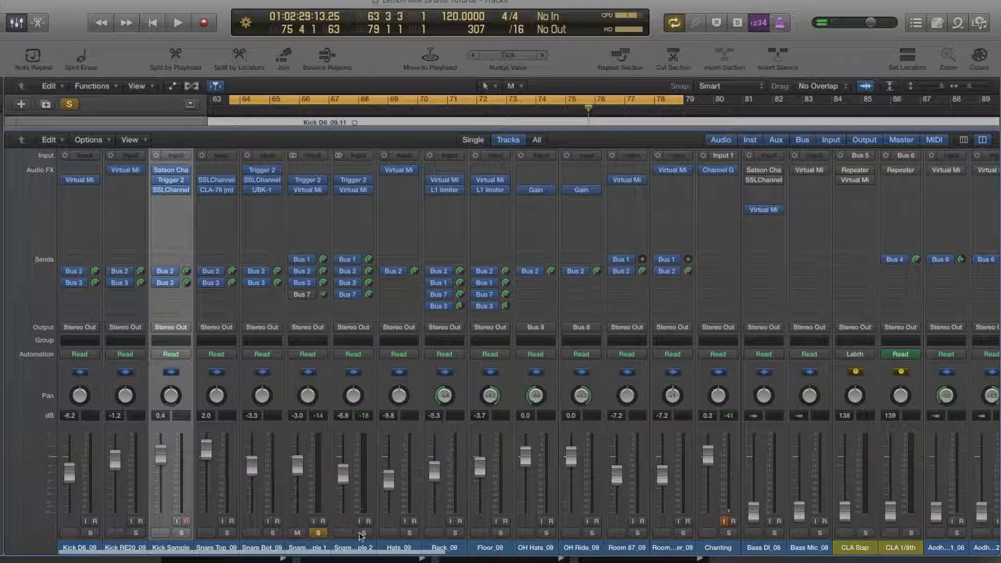
left_click(319, 533)
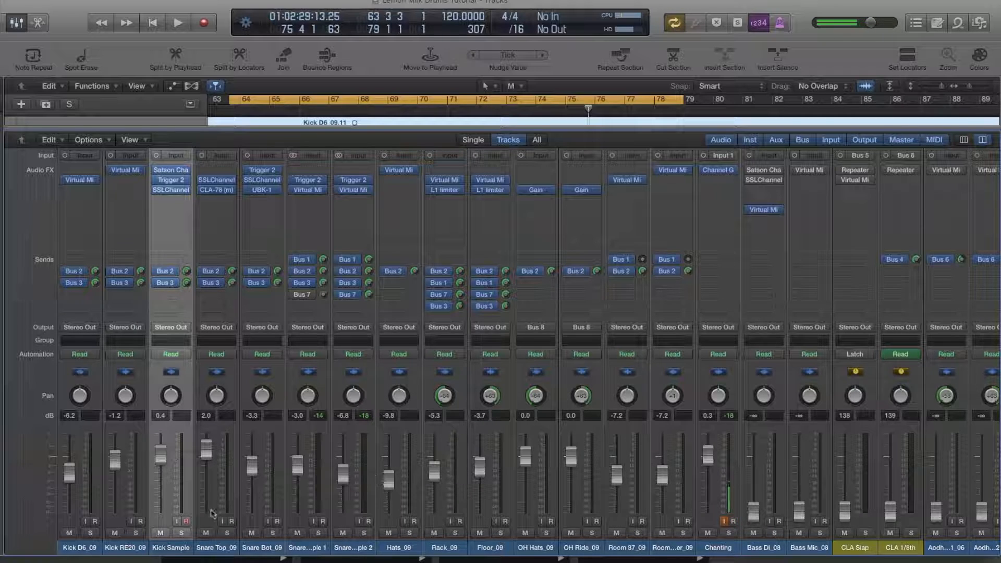
- Solo Snare Top_09, Snare Bot_09, Snare Sample 1 and Snare Sample 2 and play the full snare sound
left_click(224, 532)
left_click(224, 533)
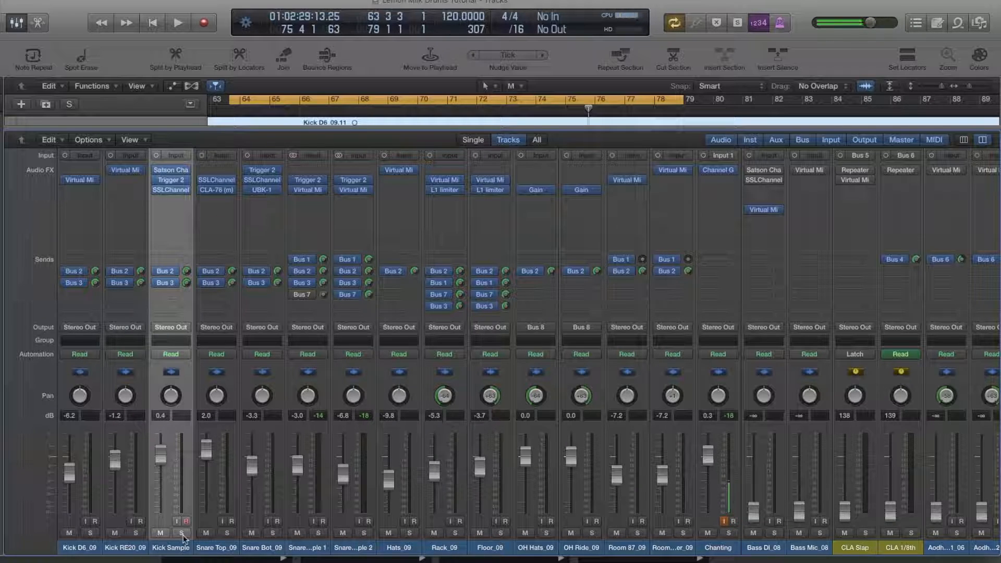
left_click(227, 533)
left_click(273, 532)
left_click(363, 533)
key("space")
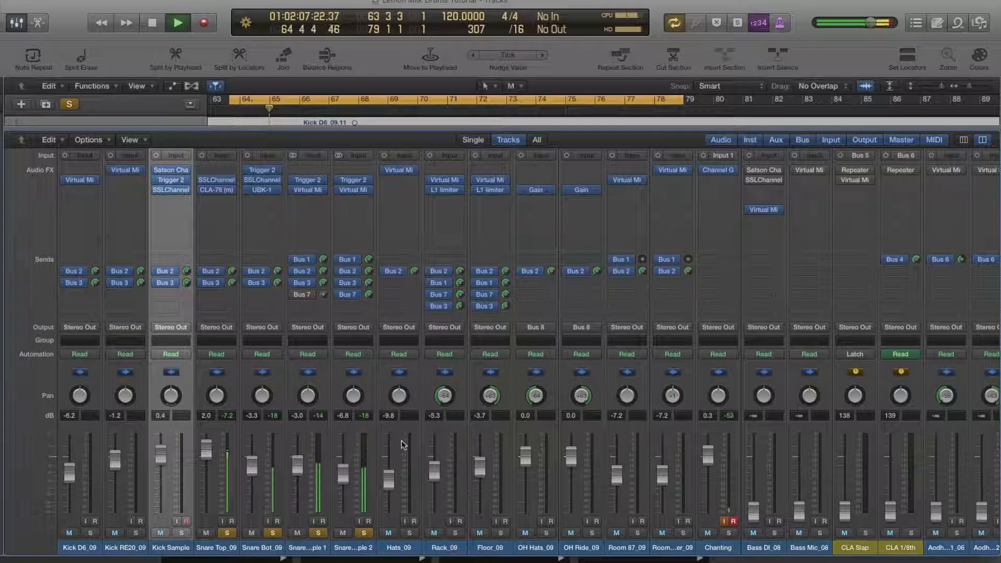
- Raise the Room Verb bus to about -1.3 dB and the Drum Verb bus to about -2.9 dB
scroll(404, 445, "right", 10)
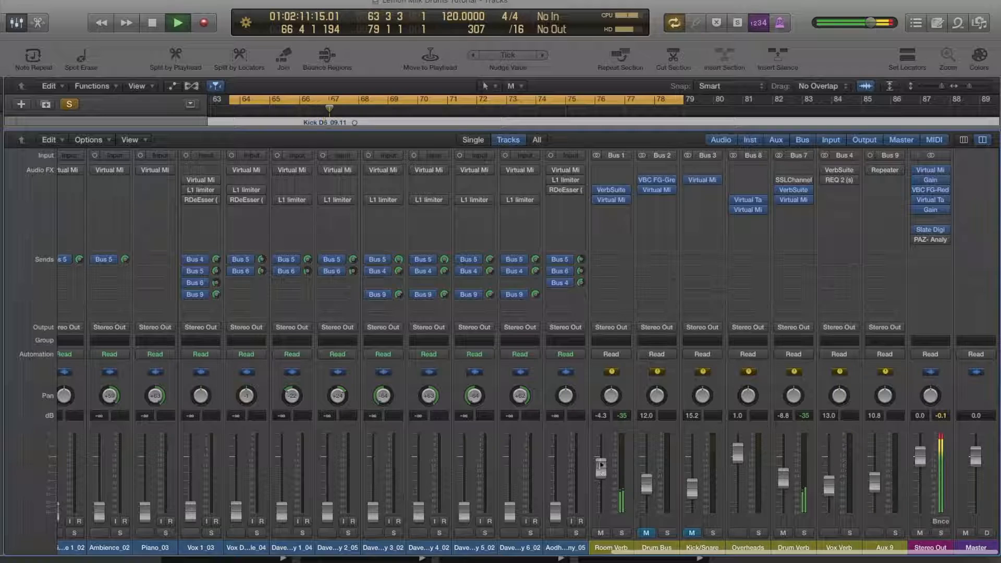
left_click_drag(783, 477, 783, 459)
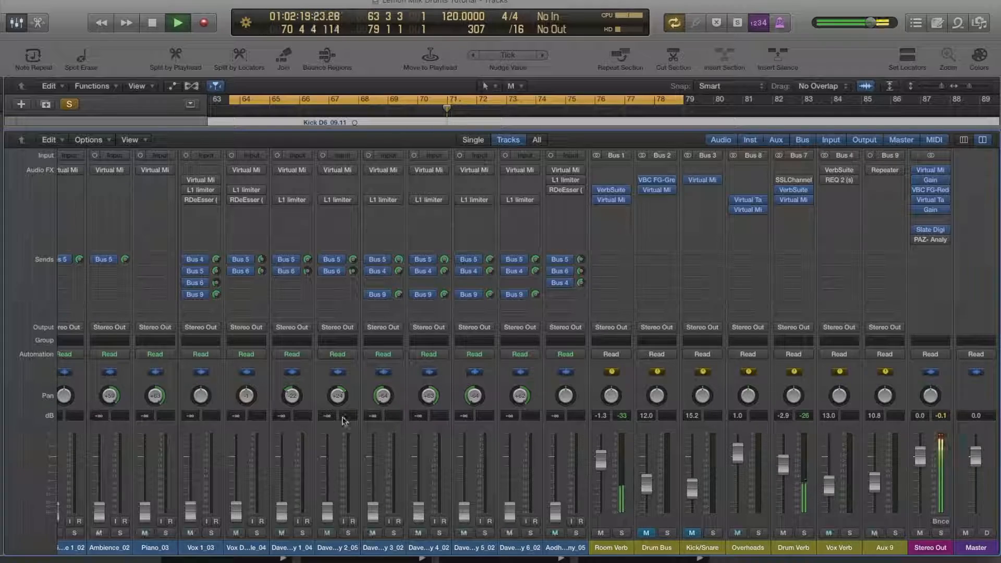
- Stop playback and clear the solos on all four snare channels
scroll(342, 417, "left", 15)
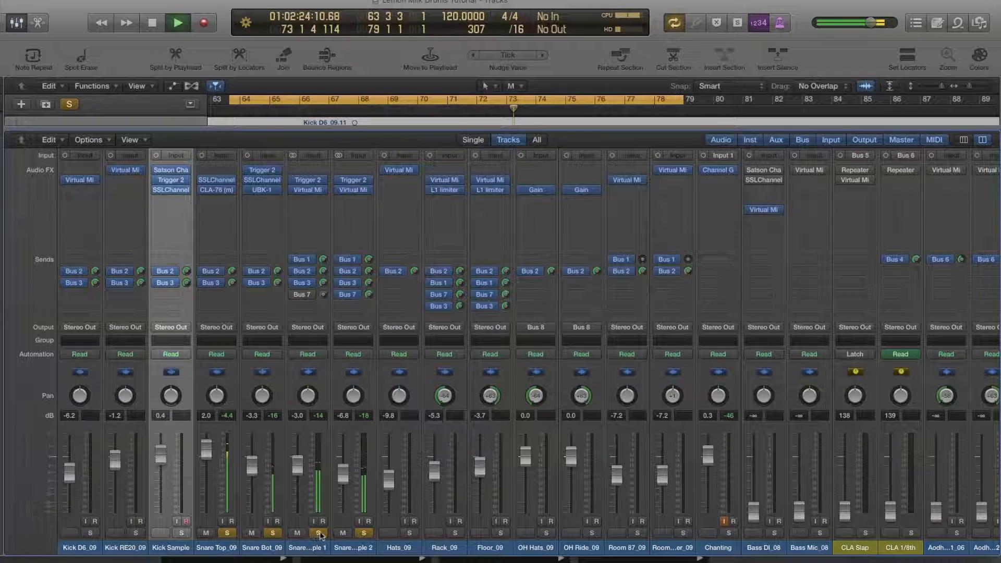
key("space")
left_click(367, 533, "alt")
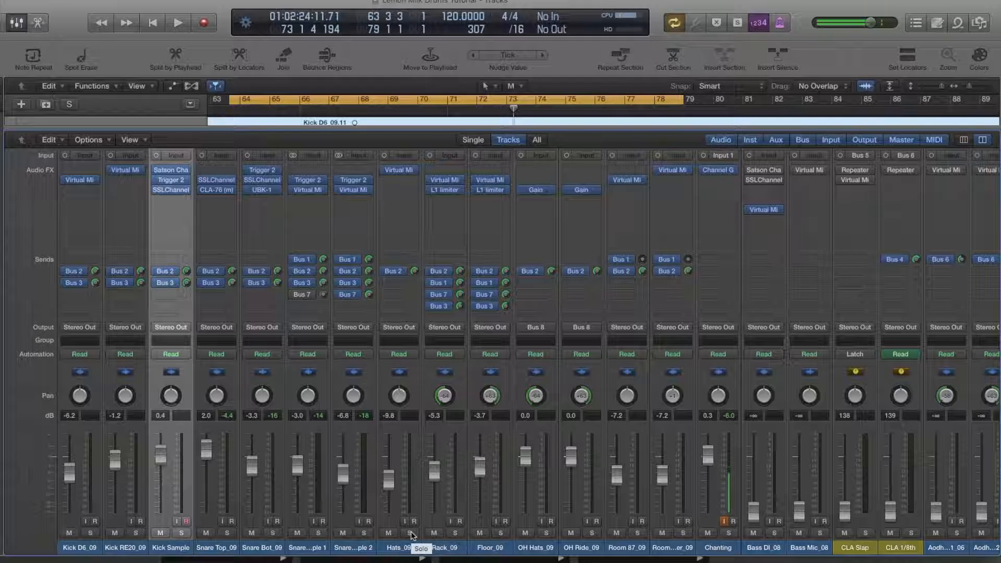
- Open the Virtual Mix Rack on Hats_09 and examine the FG-S equalizer's low-mid gain and frequency settings
left_click(399, 170)
left_click_drag(190, 29, 726, 48)
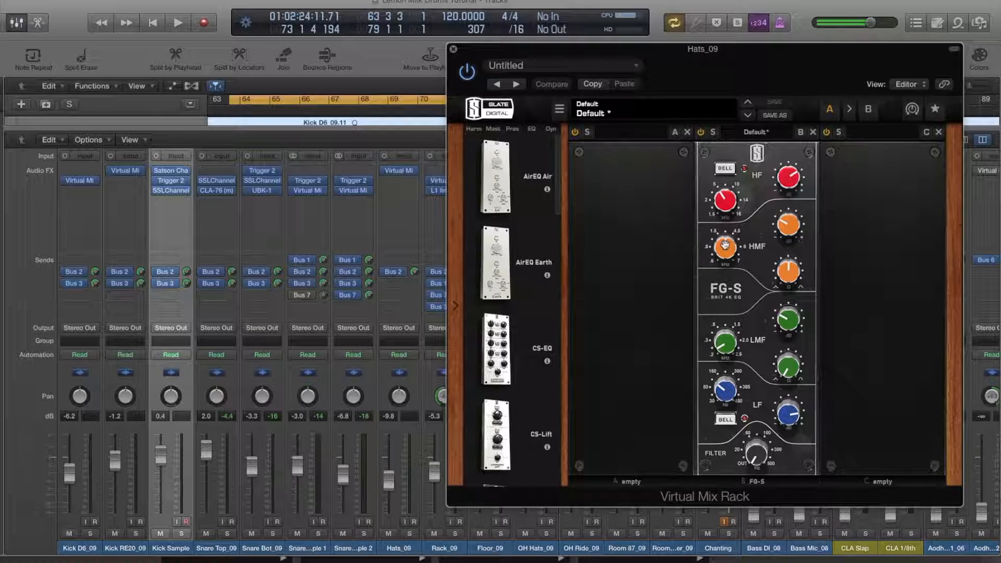
mouse_move(790, 323)
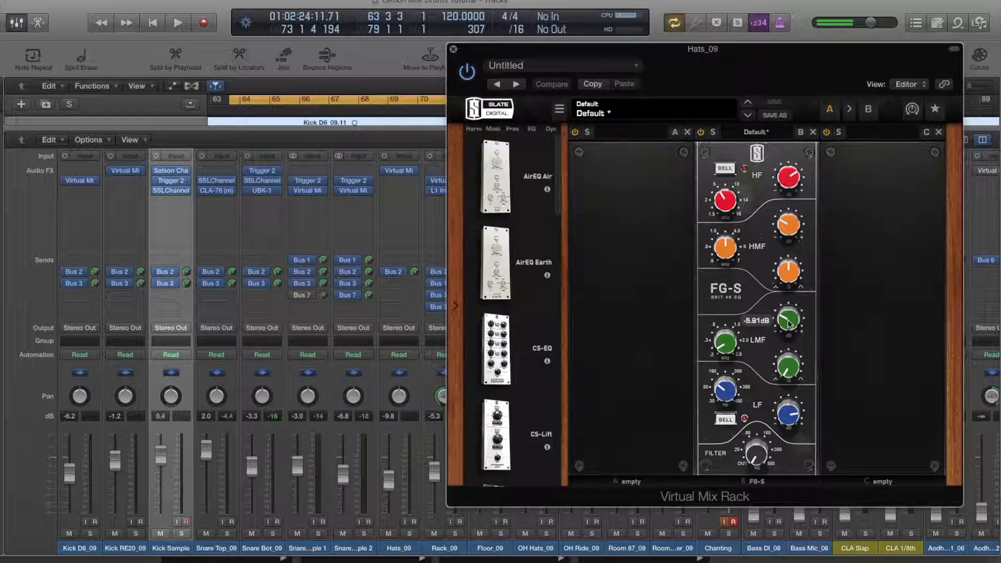
mouse_move(721, 350)
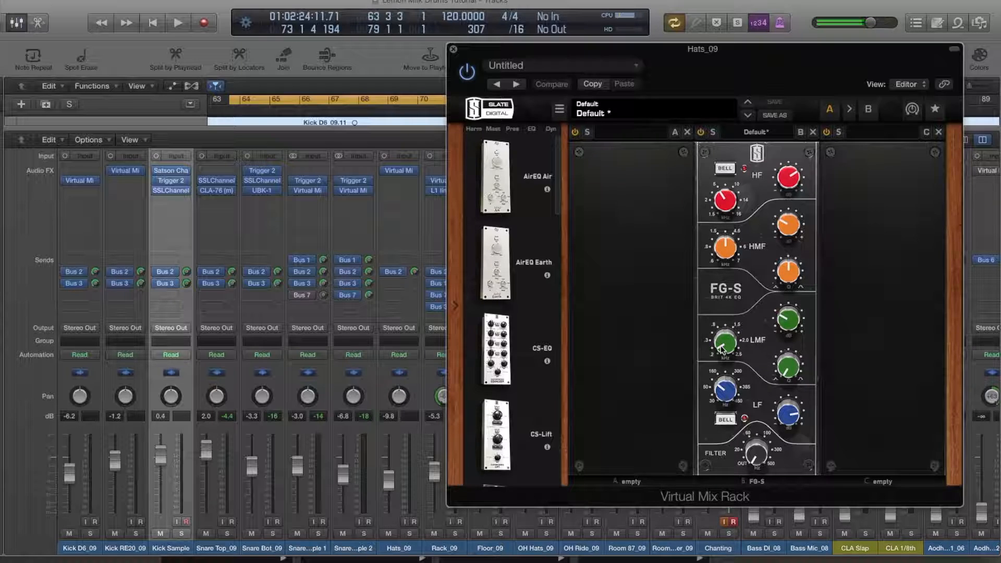
- Raise the Hats_09 fader to about -1.3 dB, solo the channel and start playback
left_click_drag(389, 481, 392, 463)
key("s")
key("space")
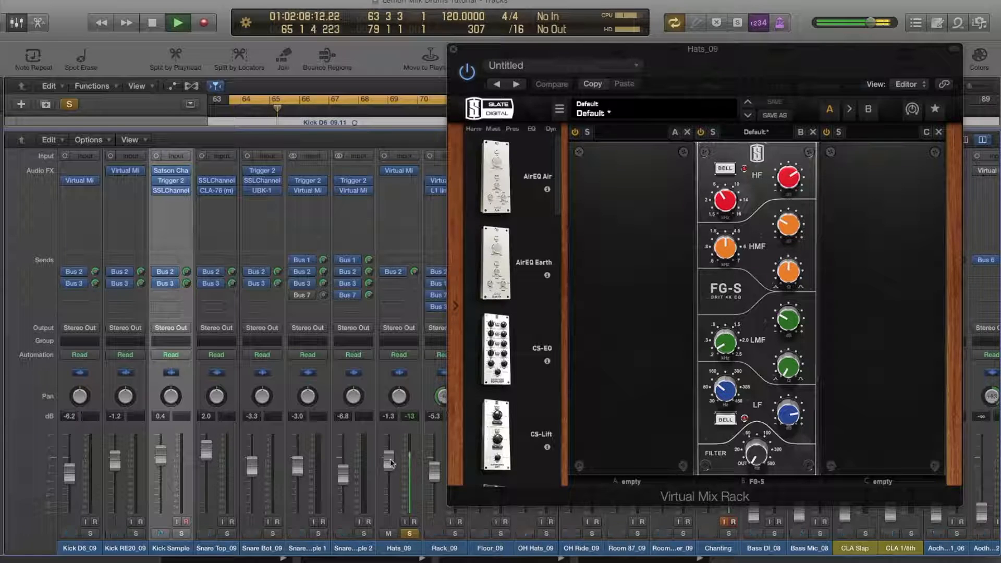
- Audition the FG-S equalizer's low-frequency gain on Hats_09, sweeping it to about +13.8 dB and leaving it at about +8.35 dB
left_click_drag(788, 412, 784, 375)
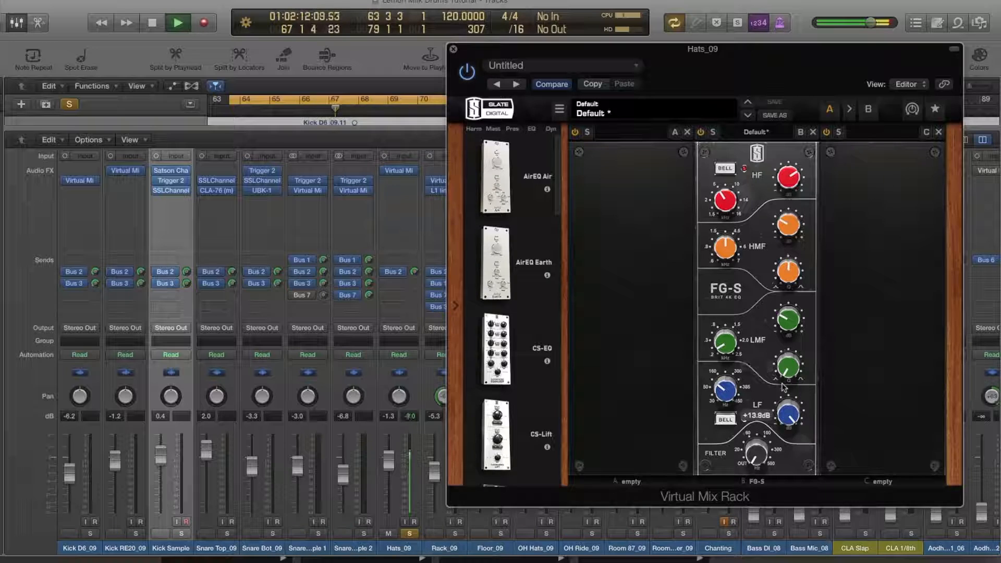
left_click_drag(788, 415, 787, 448)
left_click_drag(779, 509, 776, 405)
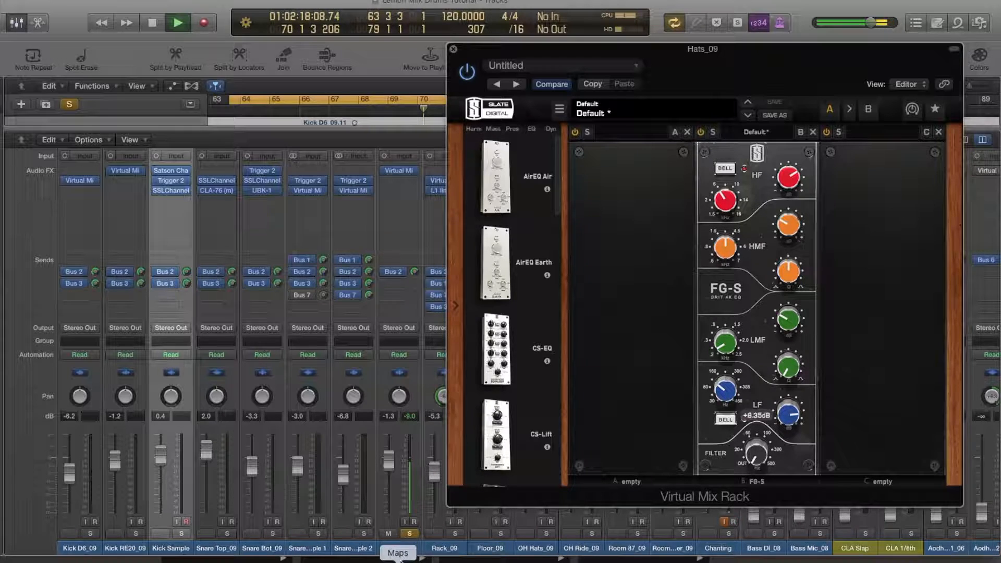
- With Hats_09 unsoloed and playback stopped, lower its fader to about -9.8 dB and close the Virtual Mix Rack
left_click(410, 534)
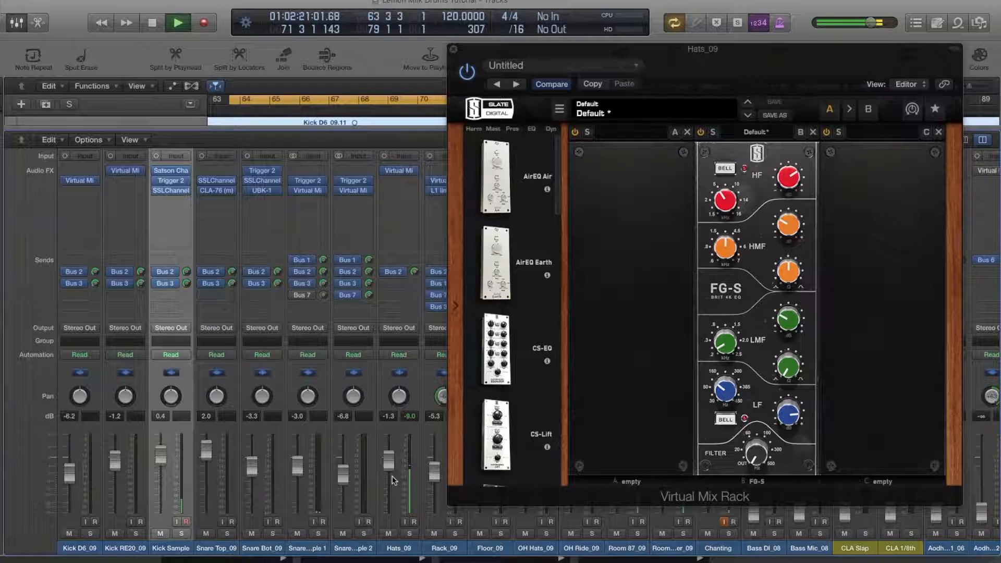
key("space")
left_click_drag(390, 480, 390, 500)
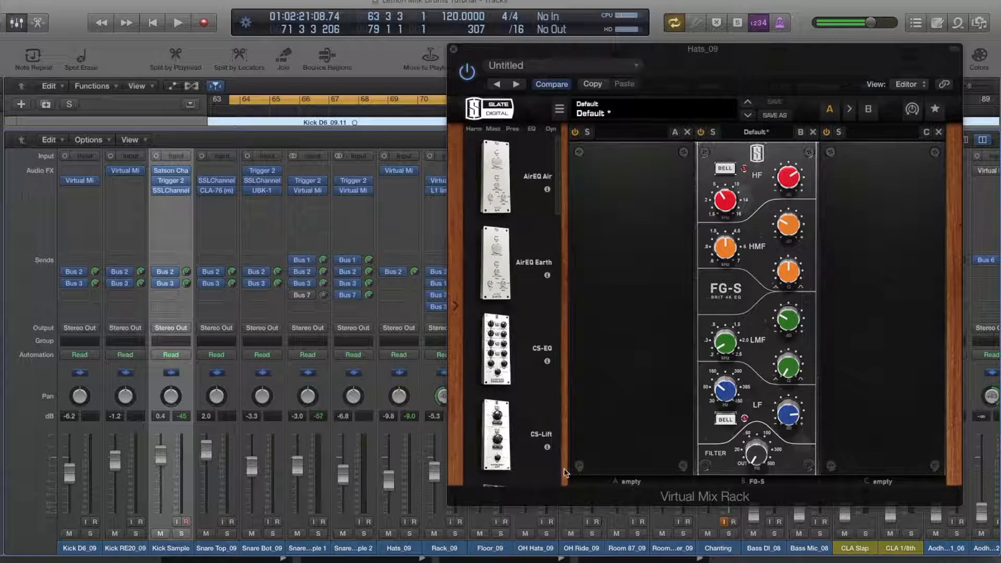
mouse_move(788, 425)
left_click(454, 52)
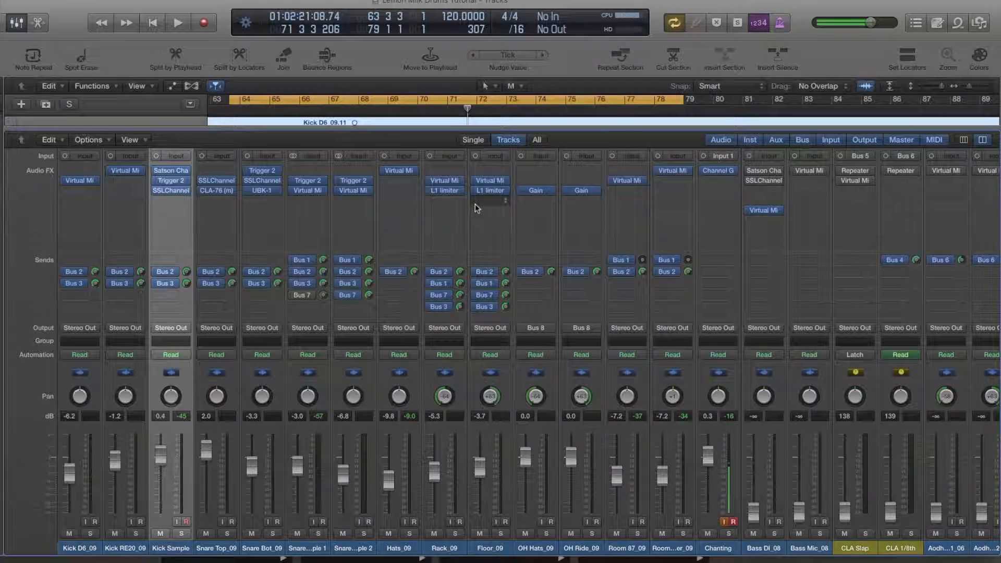
- Hide the mixer and examine the edited tom regions on Rack_09 and Floor_09 around bar 70 up close
left_click(17, 22)
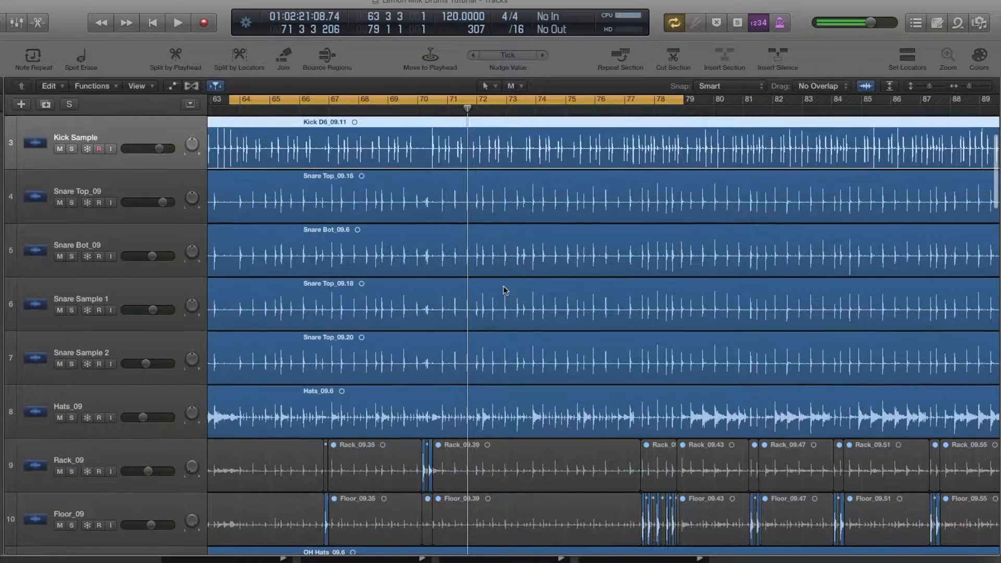
scroll(502, 286, "down", 4)
scroll(498, 286, "left", 5)
scroll(500, 286, "down", 2)
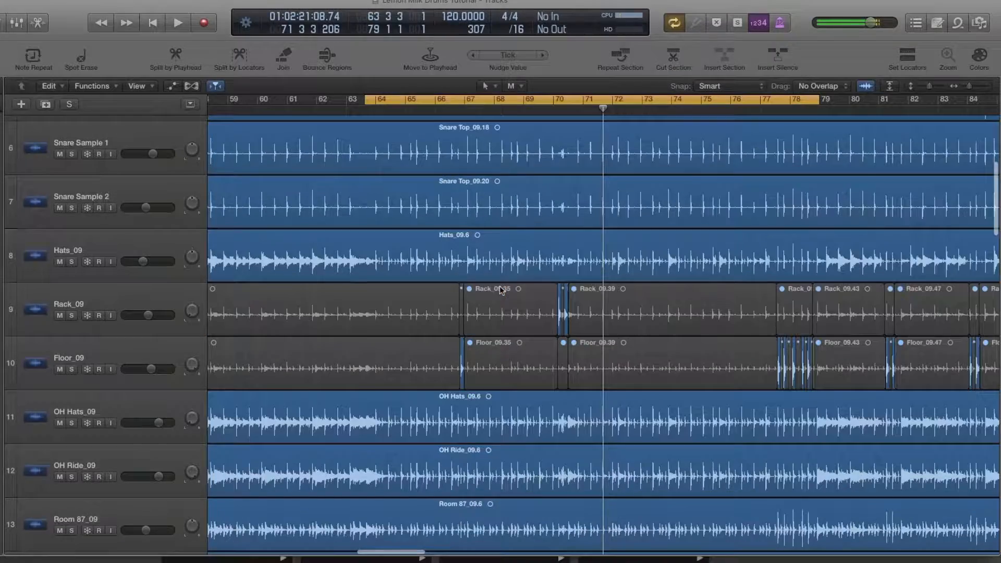
scroll(410, 292, "left", 4)
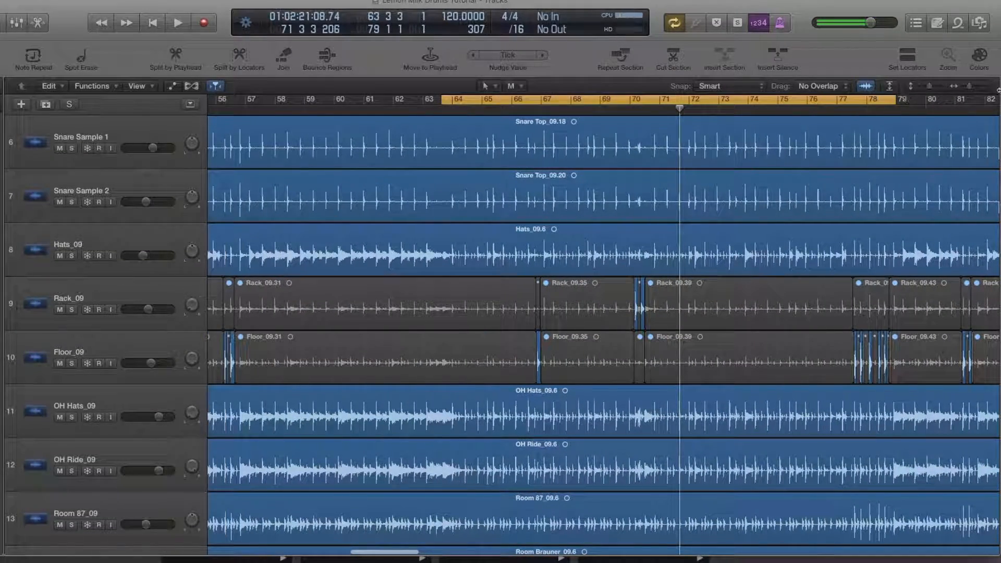
left_click(979, 85)
left_click(978, 85)
left_click(978, 86)
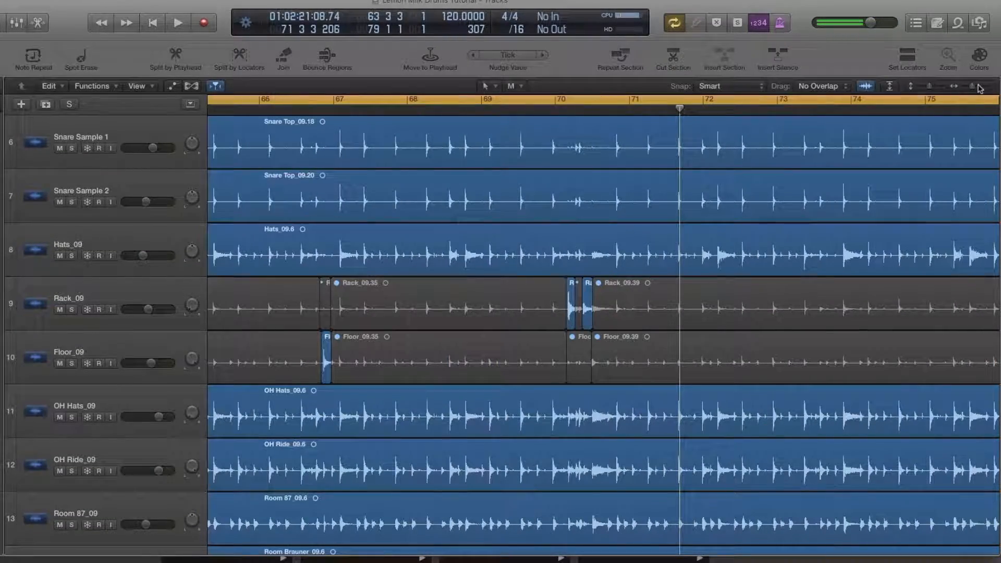
left_click(978, 86)
left_click(978, 86)
left_click(978, 86)
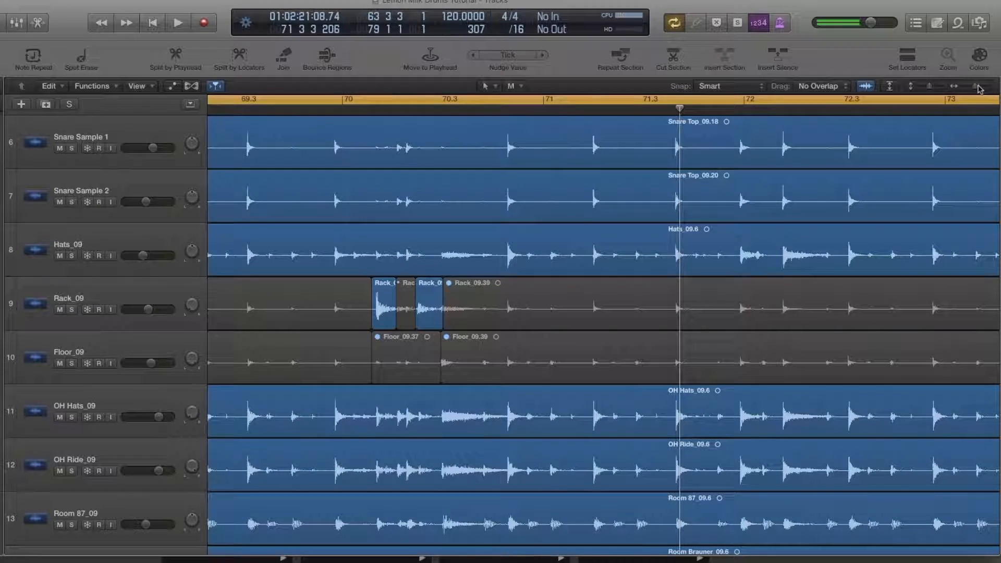
left_click(978, 86)
scroll(514, 270, "left", 5)
scroll(463, 283, "right", 2)
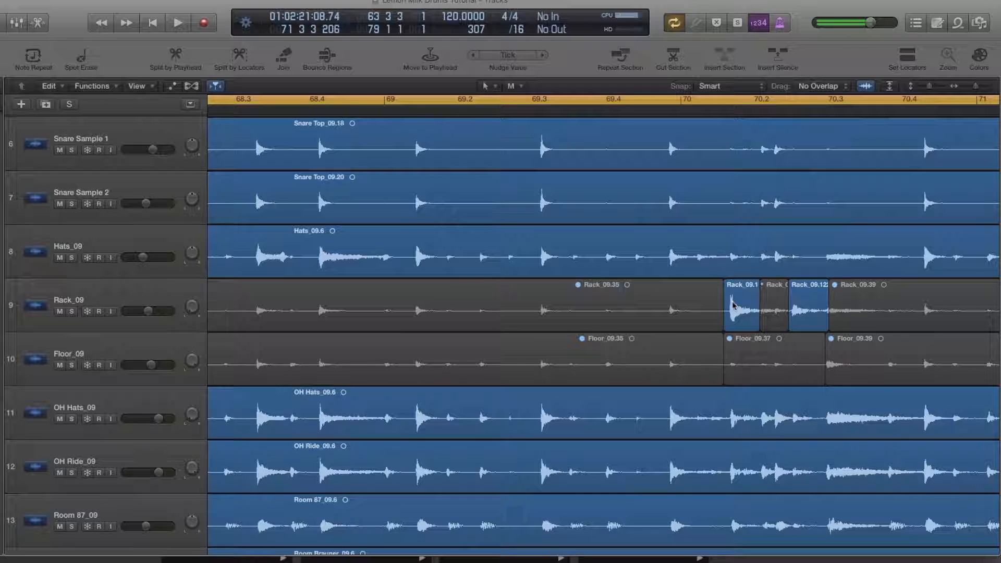
scroll(695, 307, "left", 5)
scroll(695, 307, "right", 2)
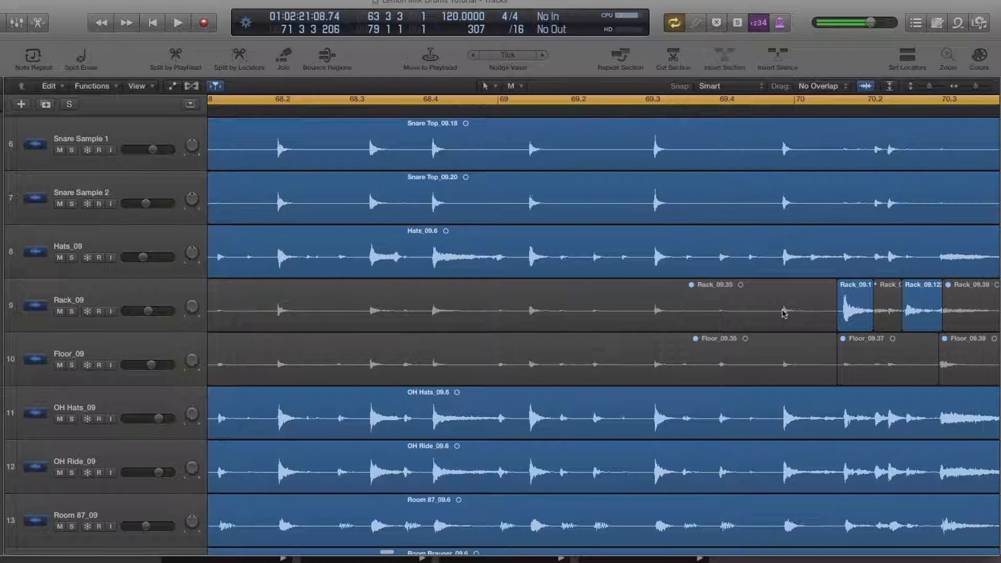
- Examine the separated floor tom hits on Floor_09 between bars 77 and 79
scroll(716, 317, "right", 6)
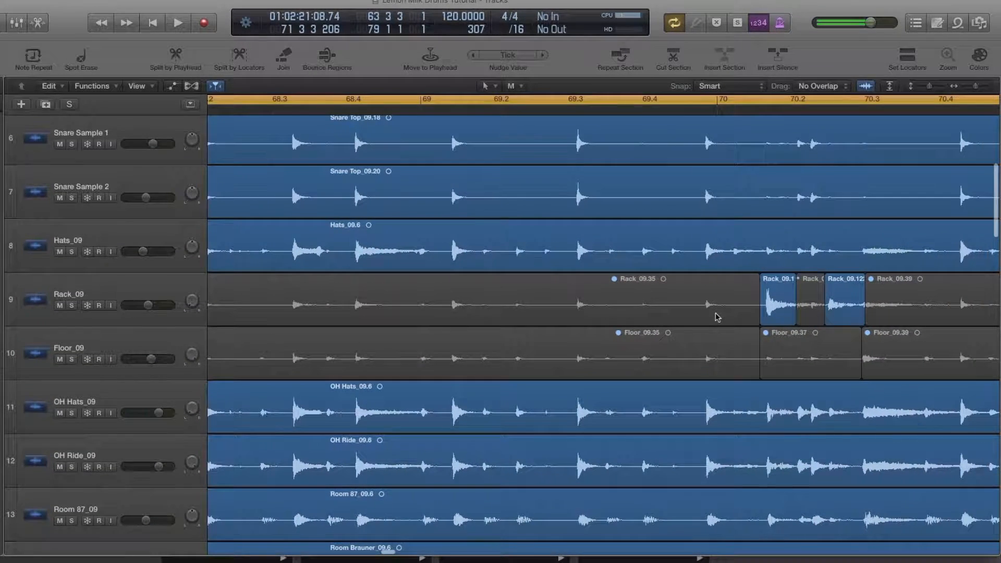
scroll(751, 301, "right", 20)
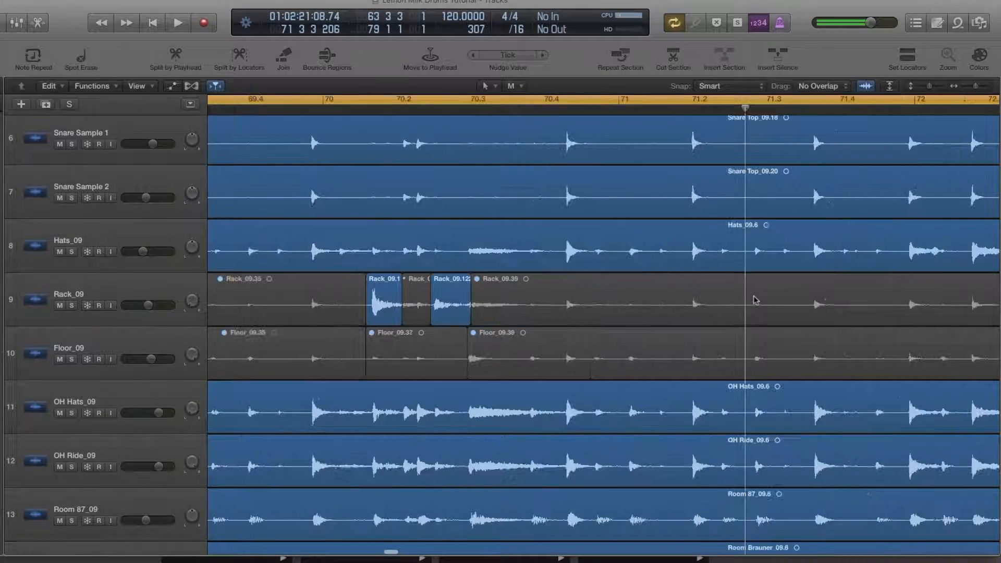
scroll(700, 290, "right", 20)
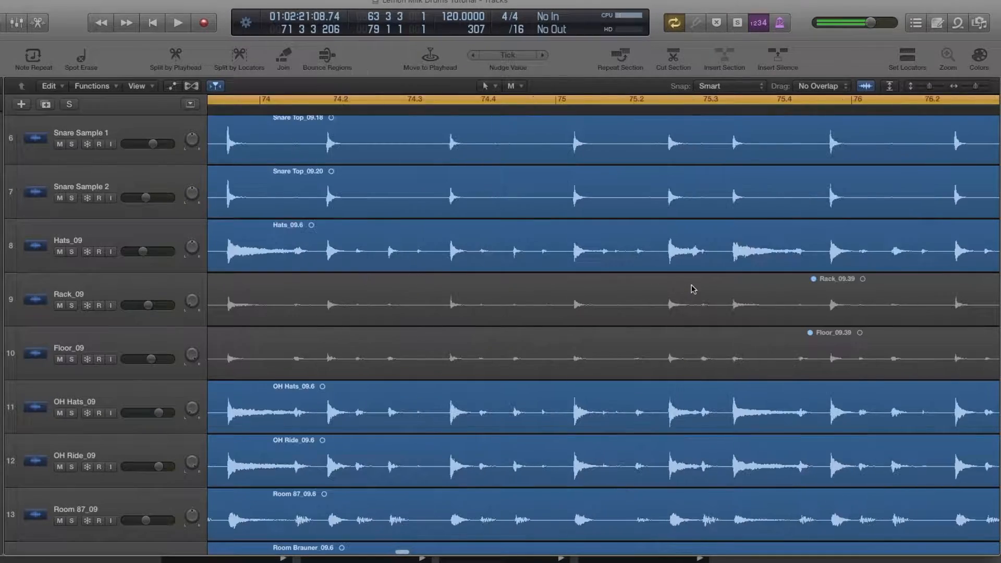
scroll(694, 290, "left", 2)
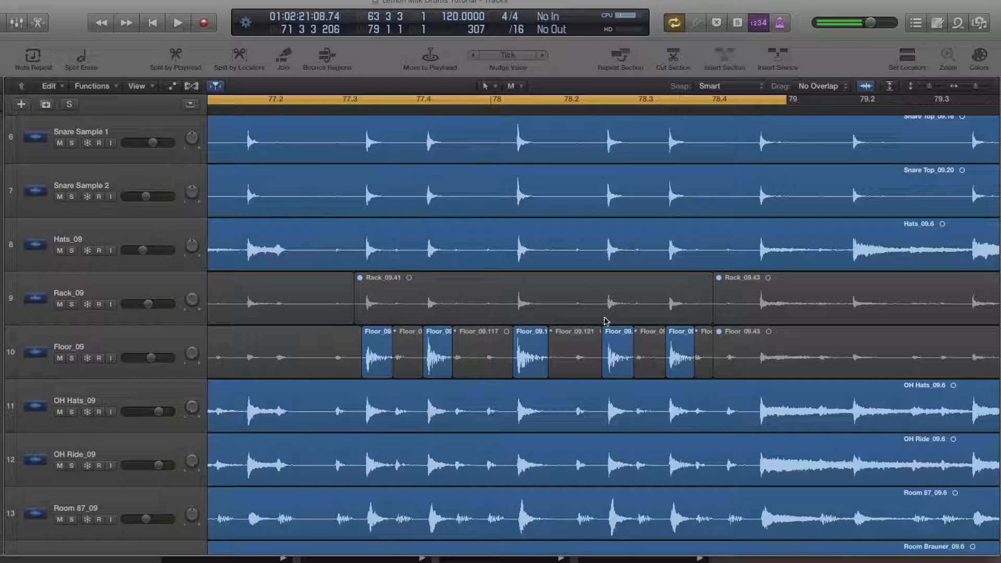
scroll(605, 320, "up", 1)
scroll(392, 362, "up", 1)
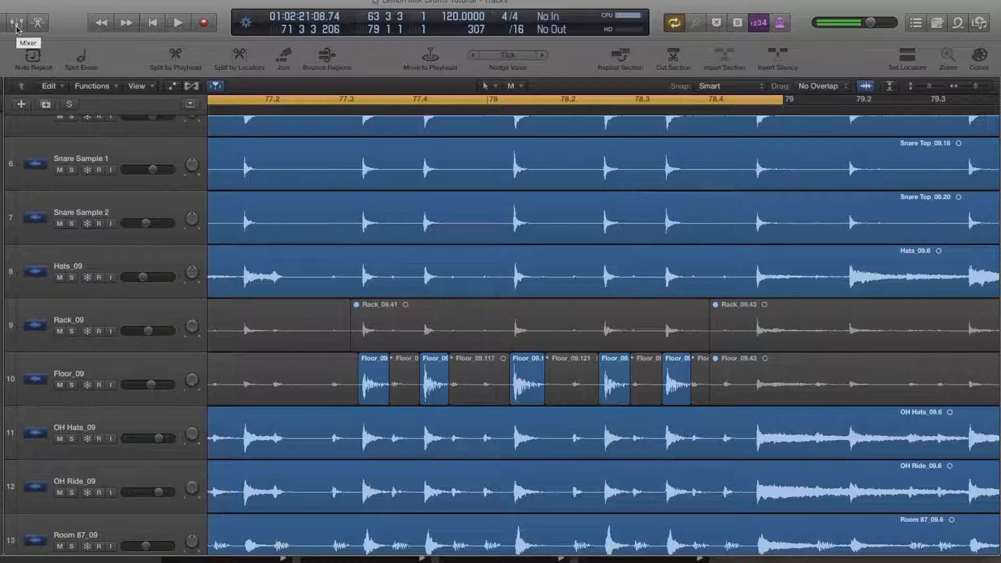
- Reopen the mixer and examine the FG-S, FG-401 and CS-Lift settings in the Virtual Mix Rack on Rack_09
key("x")
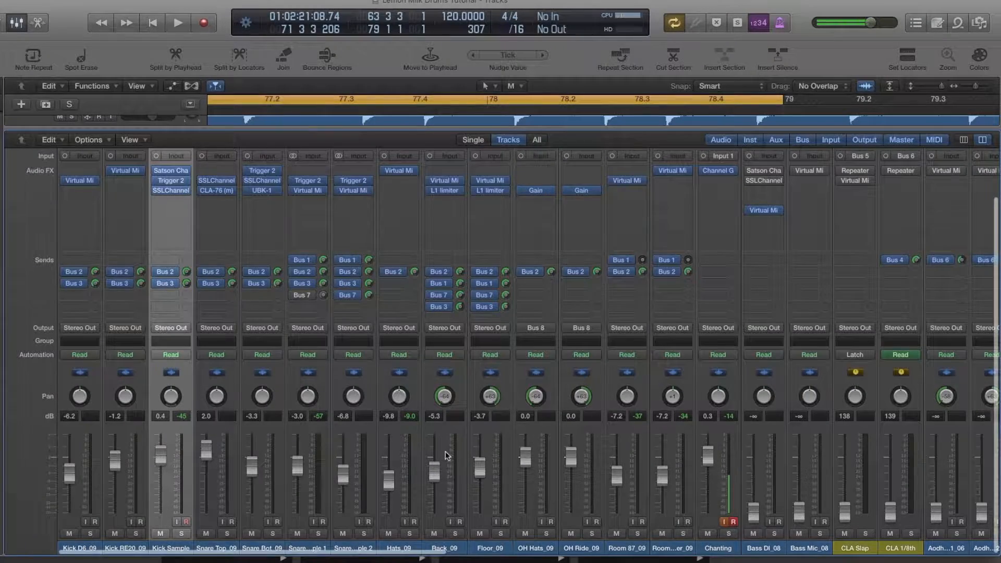
scroll(447, 456, "up", 1)
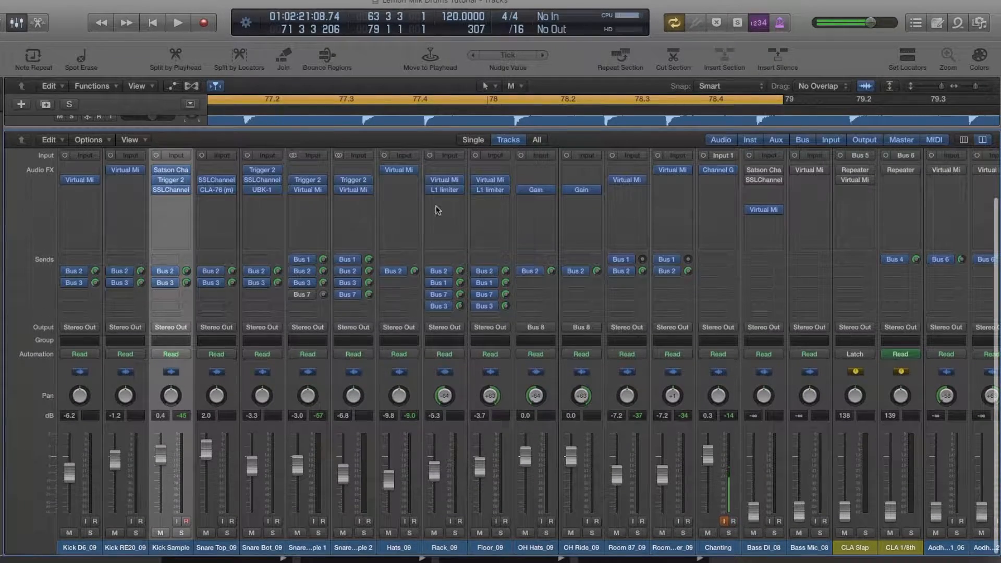
left_click(446, 181)
left_click_drag(275, 30, 583, 67)
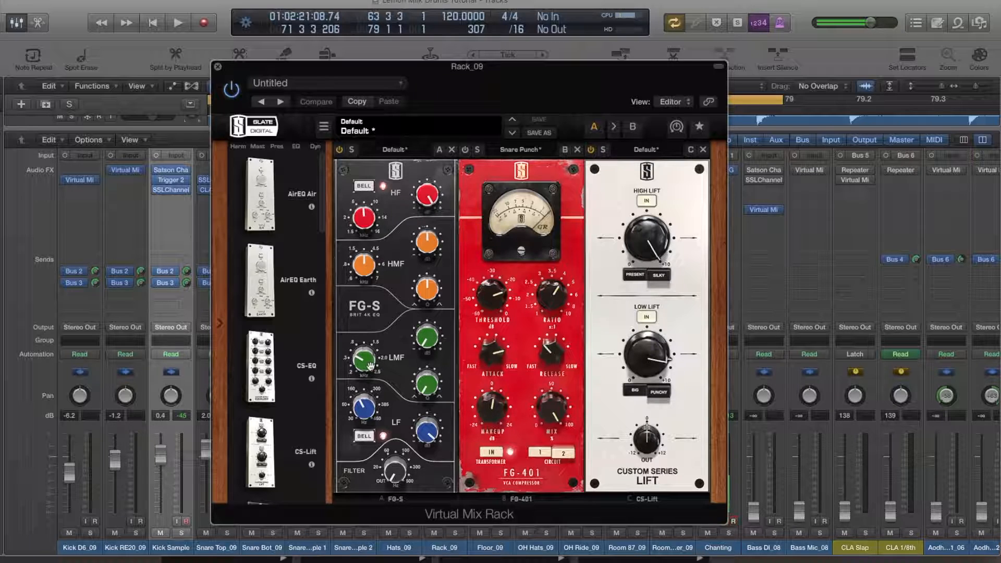
mouse_move(368, 363)
mouse_move(428, 433)
left_click_drag(515, 75, 602, 66)
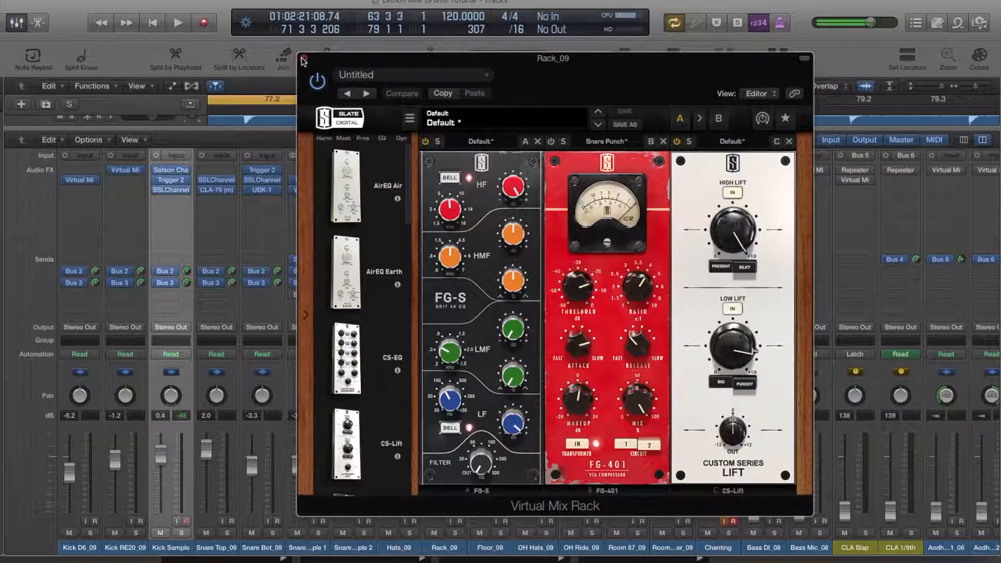
left_click(304, 59)
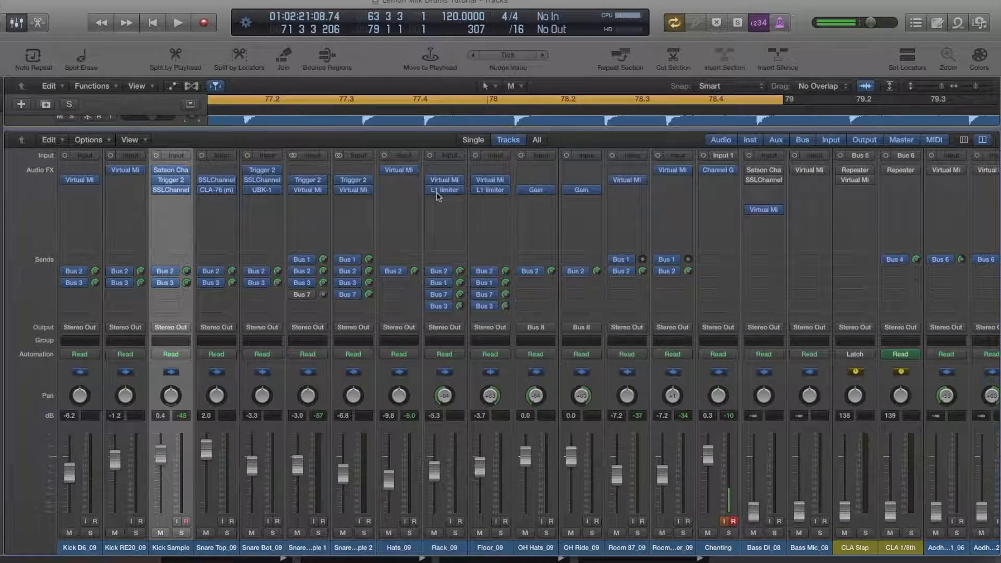
- Open the L1 limiter on Rack_09 and place its window clear of the tom channels
left_click(443, 191)
left_click_drag(38, 30, 746, 142)
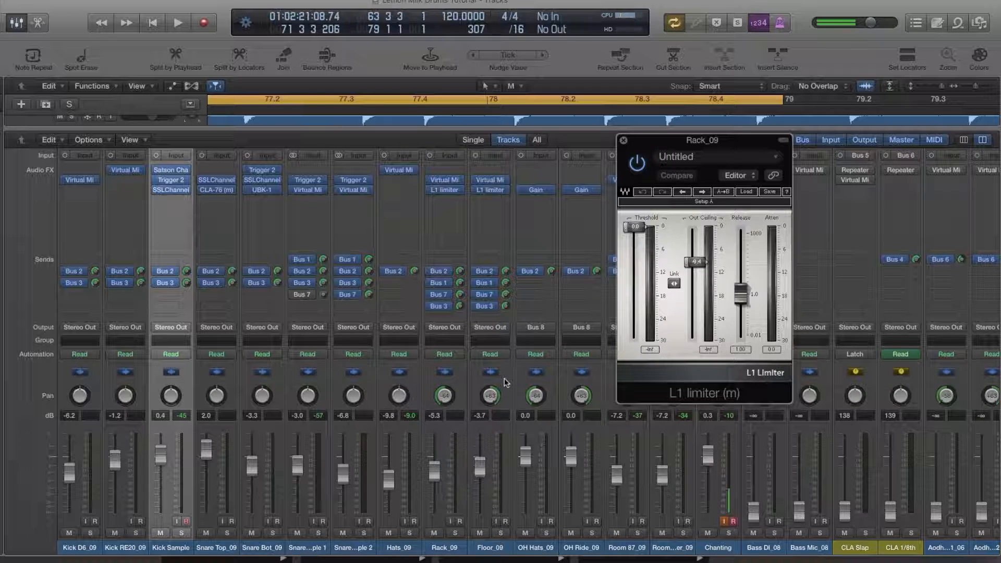
left_click(455, 533)
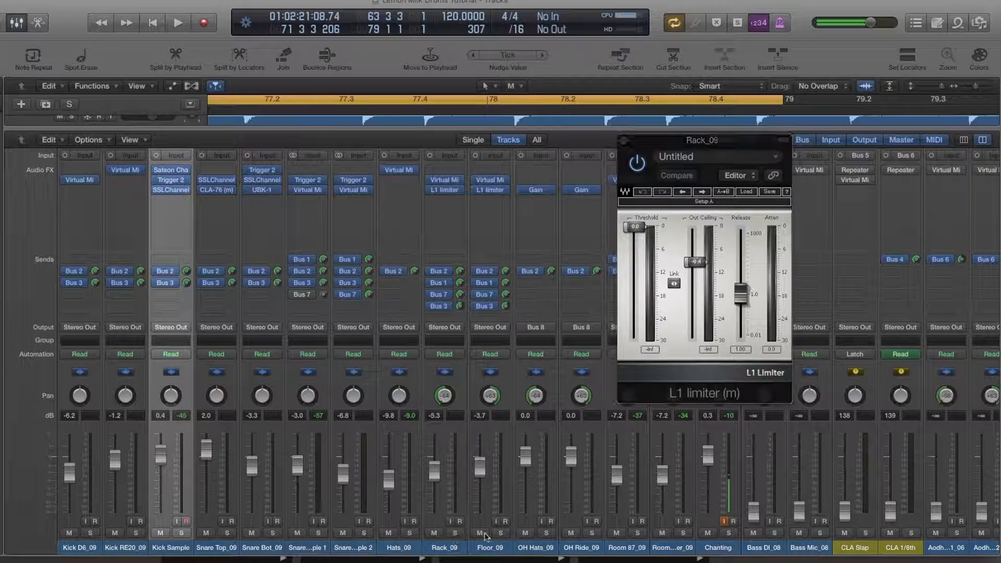
left_click(455, 534)
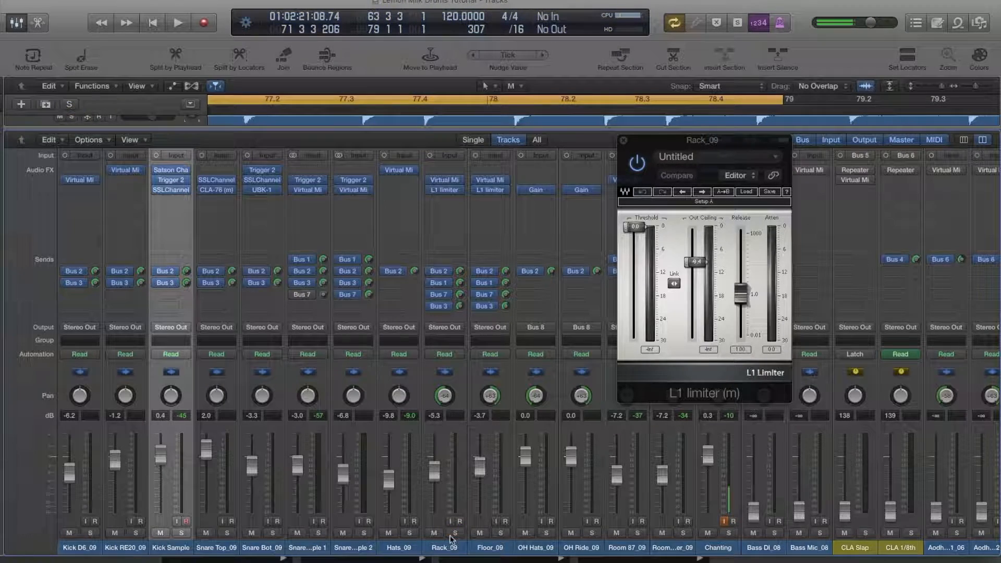
- Hide the mixer and look through the arrangement between about bars 41 and 87 for a tom fill on Rack_09 and Floor_09
left_click(17, 23)
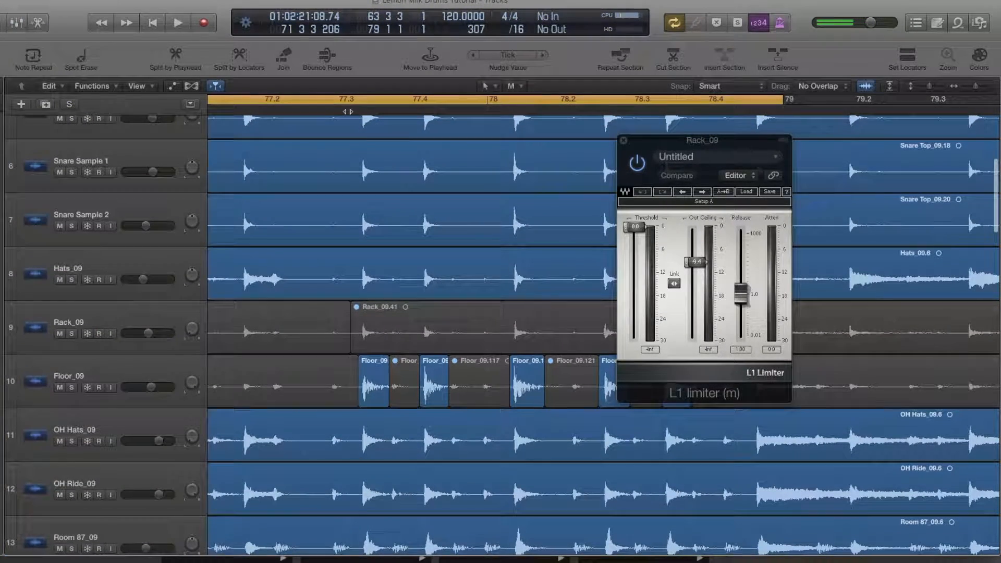
scroll(340, 202, "left", 15)
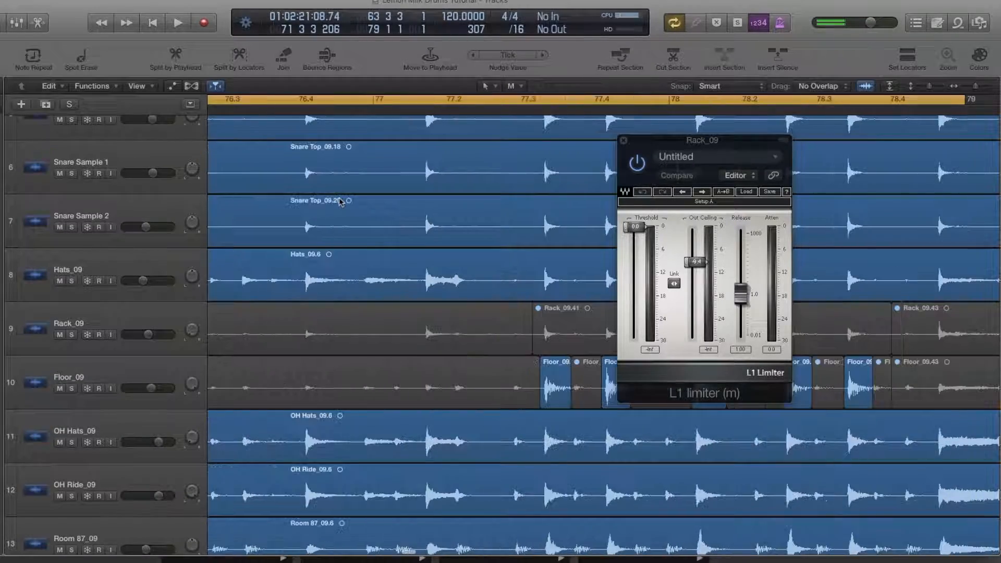
scroll(340, 202, "left", 20)
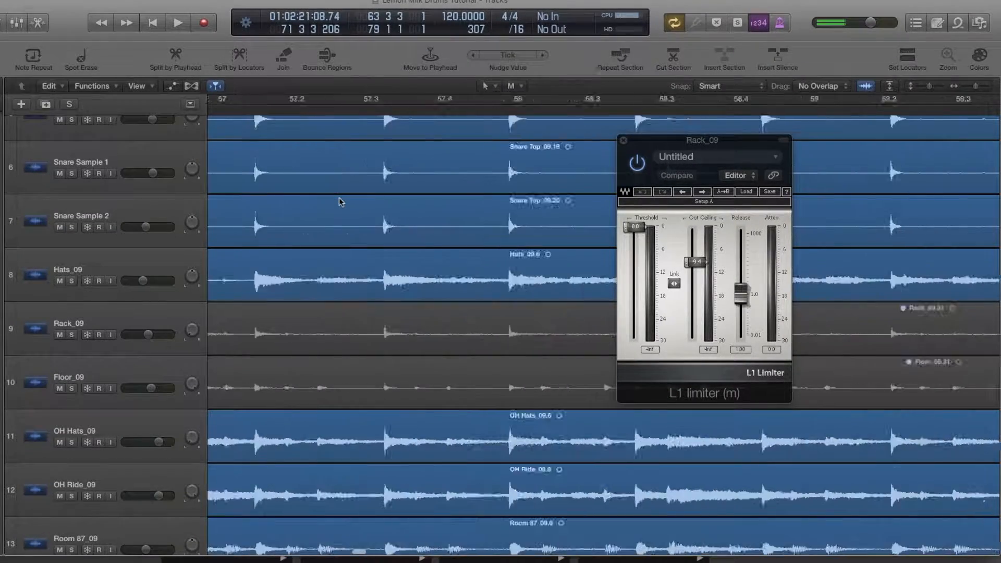
scroll(340, 202, "left", 5)
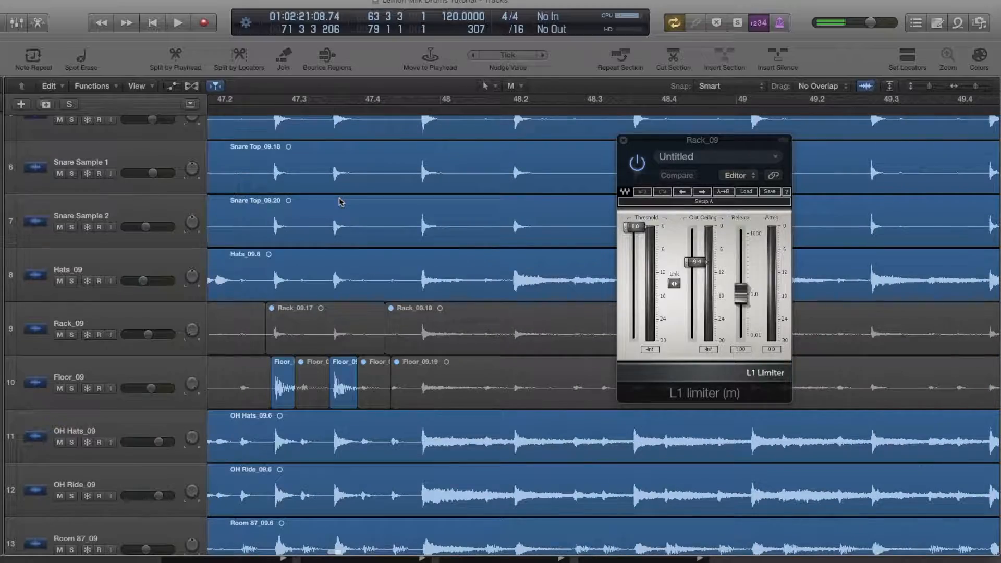
scroll(340, 202, "left", 6)
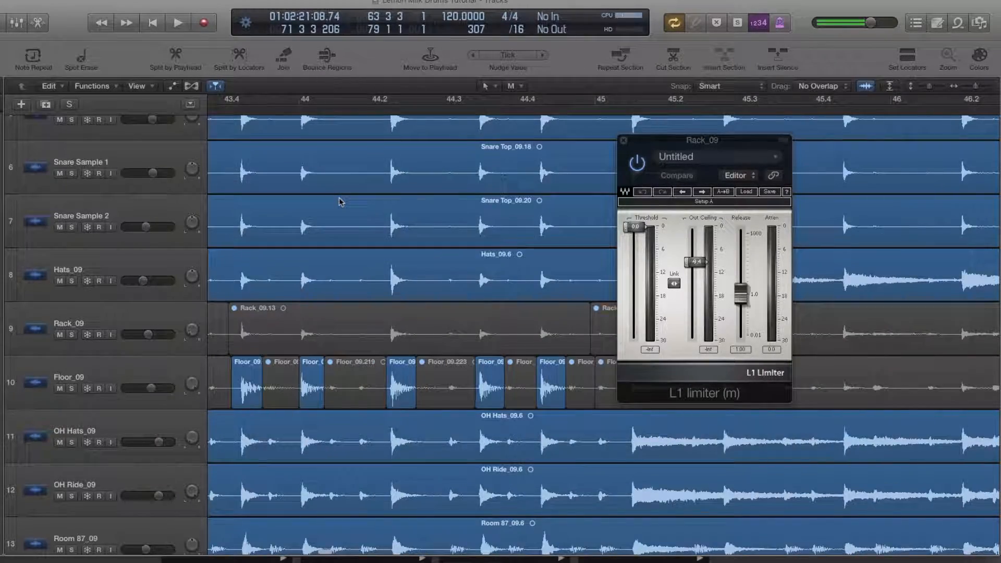
scroll(340, 202, "left", 5)
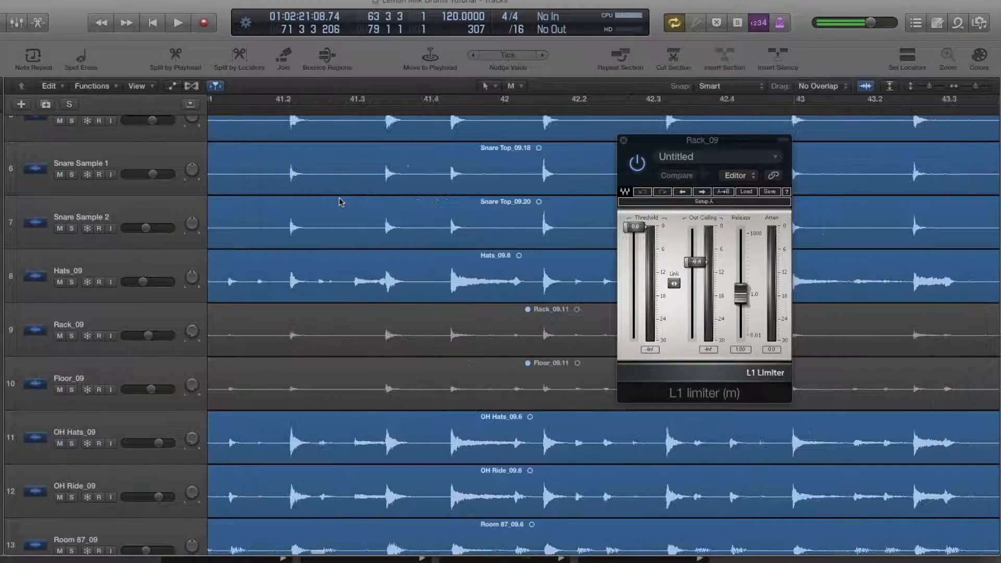
scroll(340, 201, "right", 15)
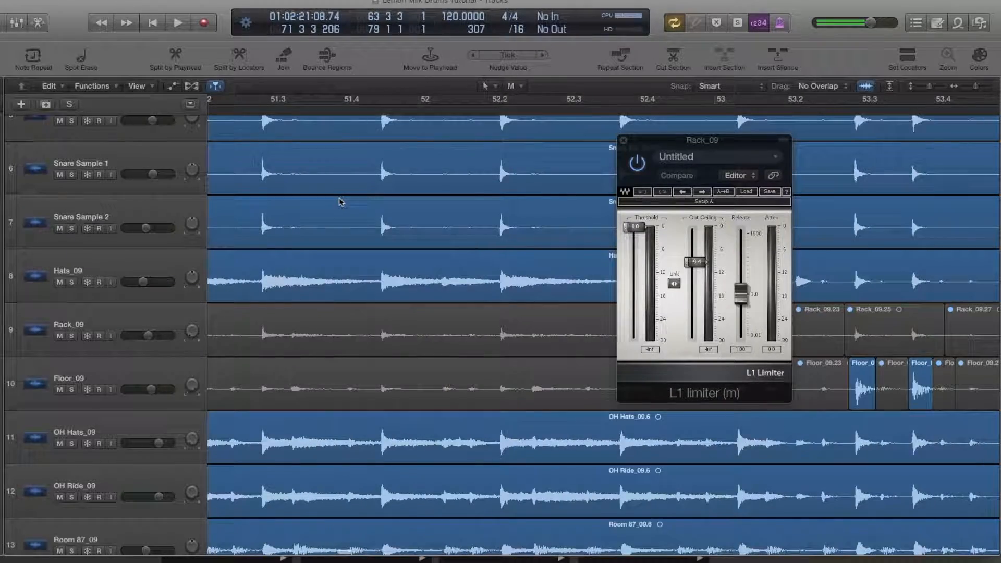
scroll(341, 201, "right", 20)
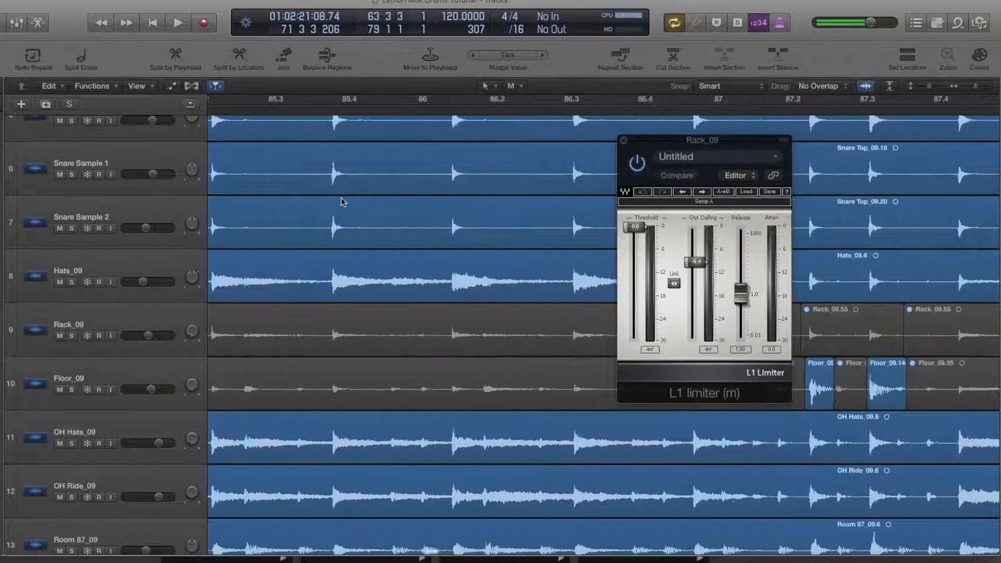
- Show the mixer, solo the Rack_09 and Floor_09 channels and start playback
left_click(17, 24)
left_click(455, 533)
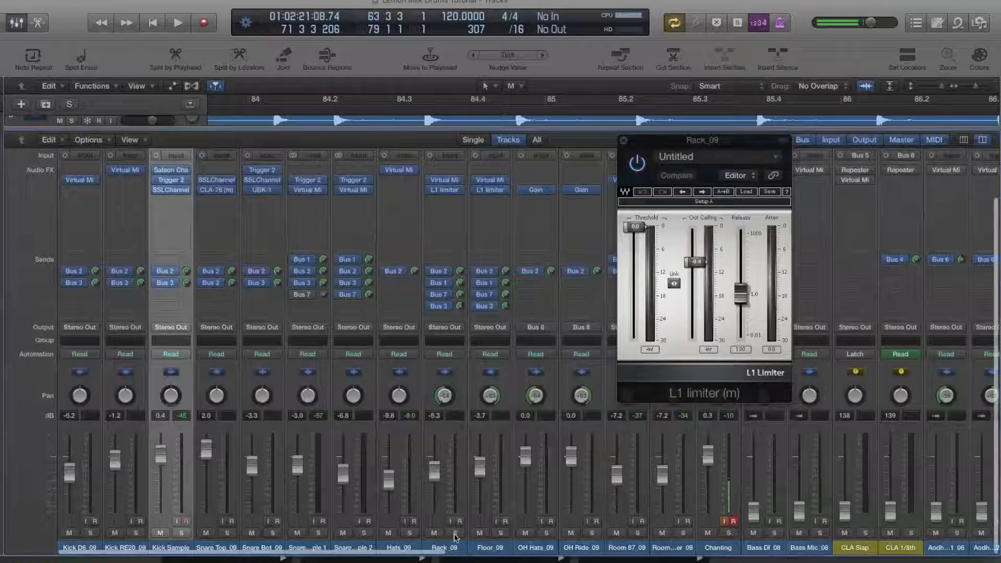
left_click(498, 533)
key("space")
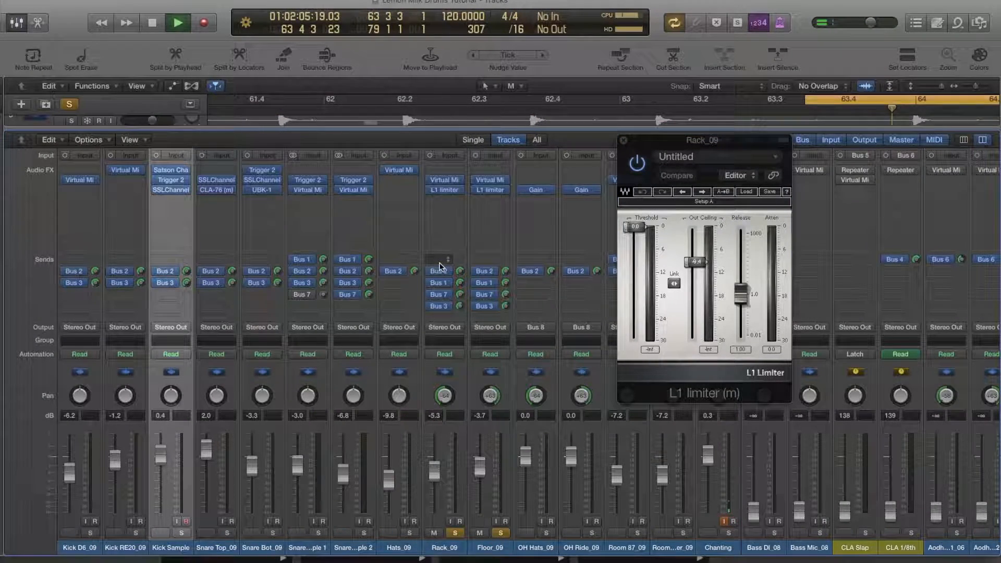
- Hide the mixer, play the soloed Rack_09 and Floor_09 tom fill around bar 70, and clear the solos
left_click(17, 23)
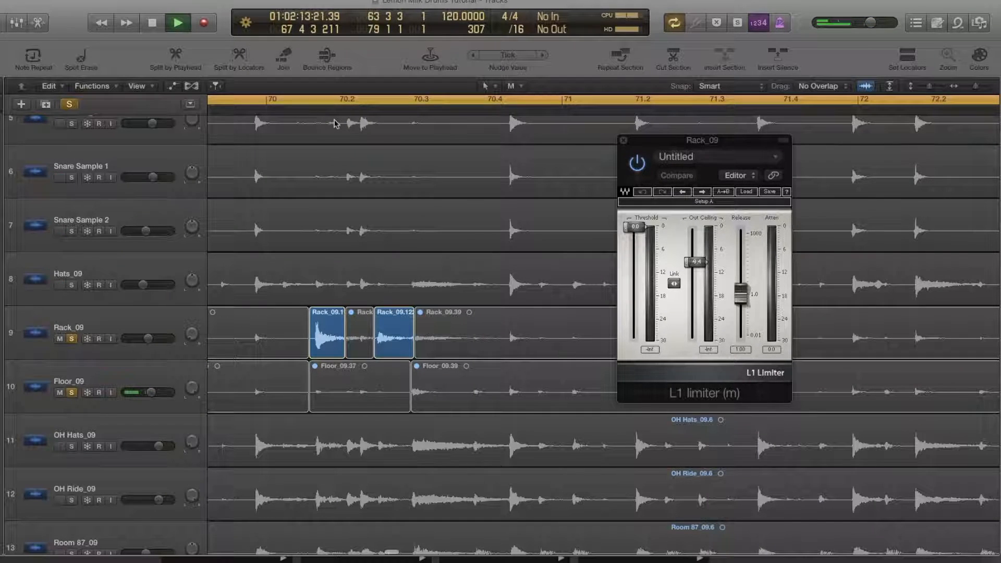
left_click(305, 111)
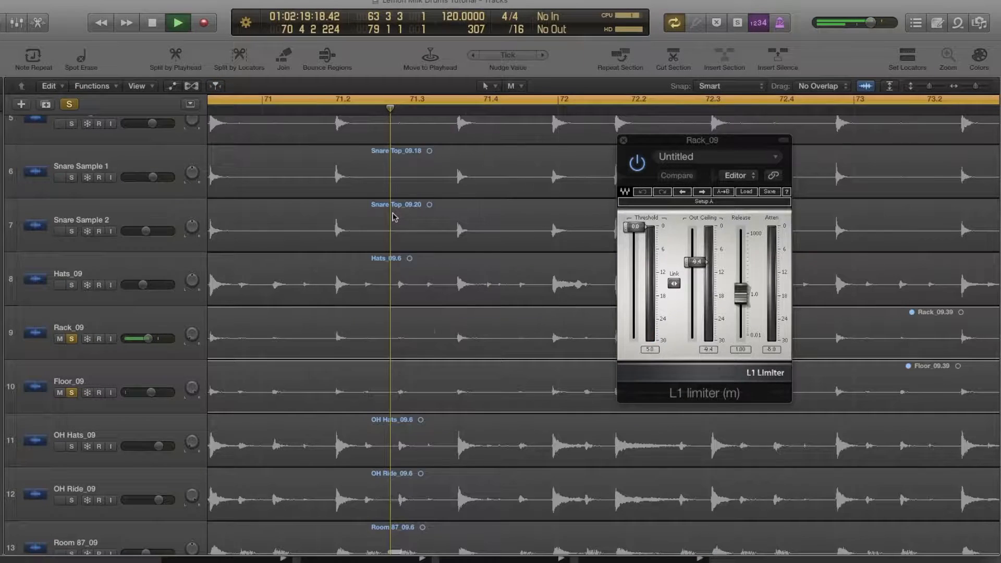
key("space")
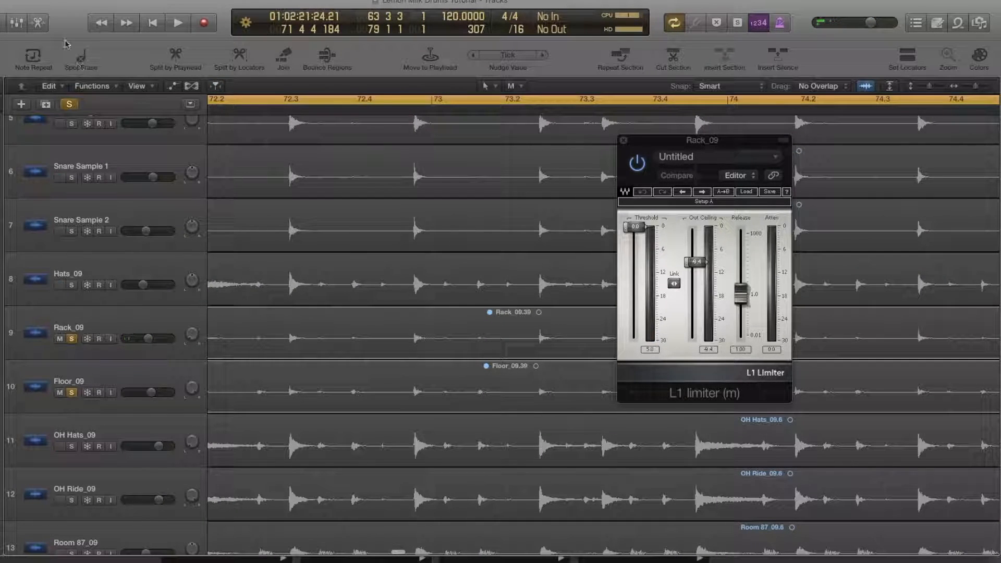
left_click(69, 104)
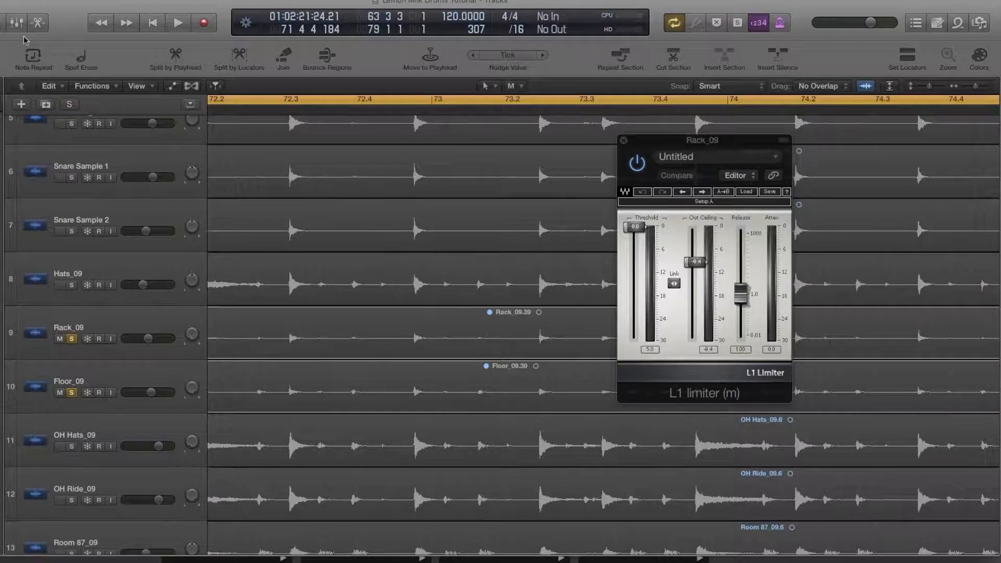
- Show the mixer again, review the tom channels' bus sends, and close the Rack_09 L1 limiter window
key("x")
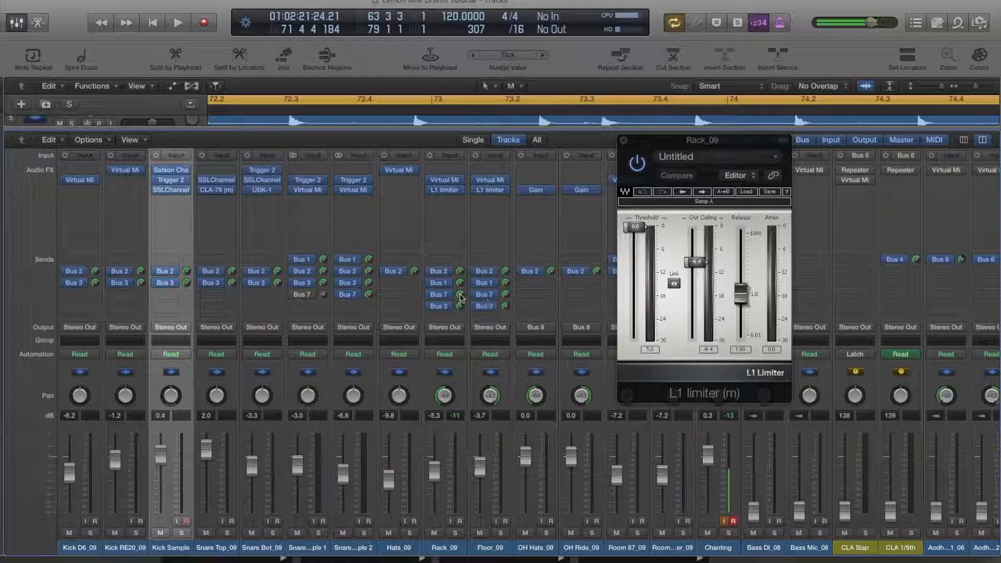
scroll(435, 285, "right", 1)
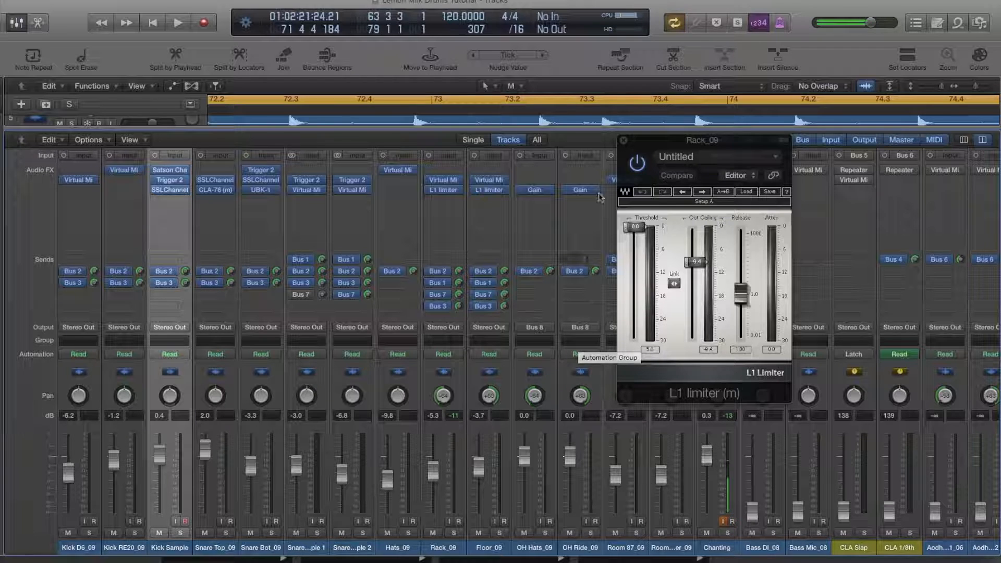
key("super+w")
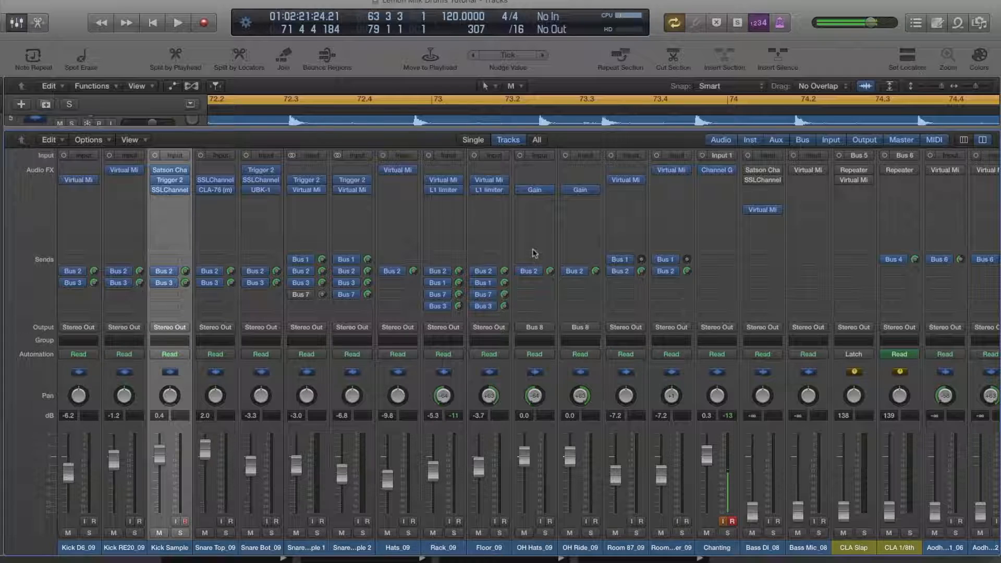
- Select the OH Hats_09 and OH Ride_09 channels and trace their Bus 8 output to the Overheads aux
left_click(595, 380)
left_click(544, 386, "shift")
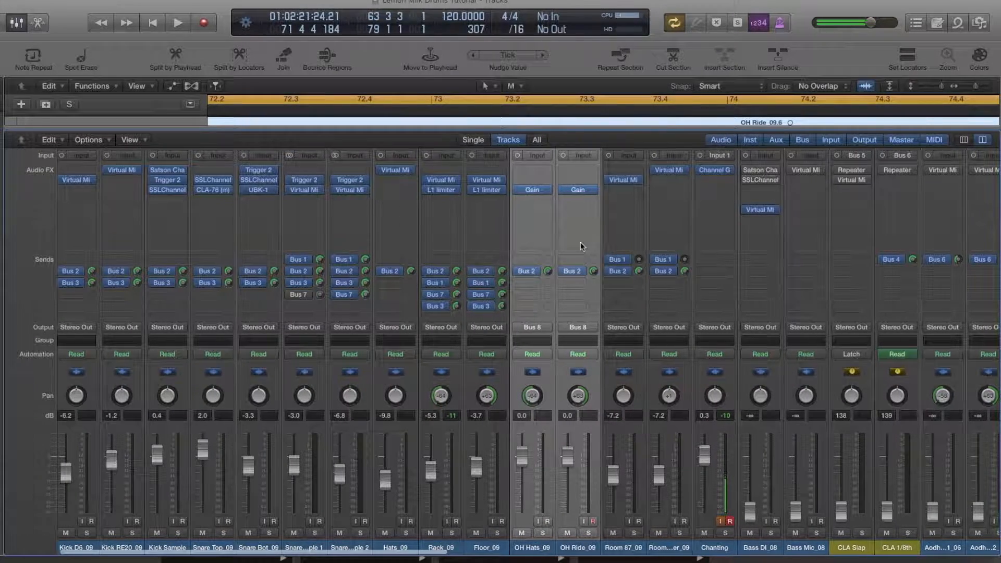
scroll(582, 242, "right", 10)
scroll(543, 239, "right", 15)
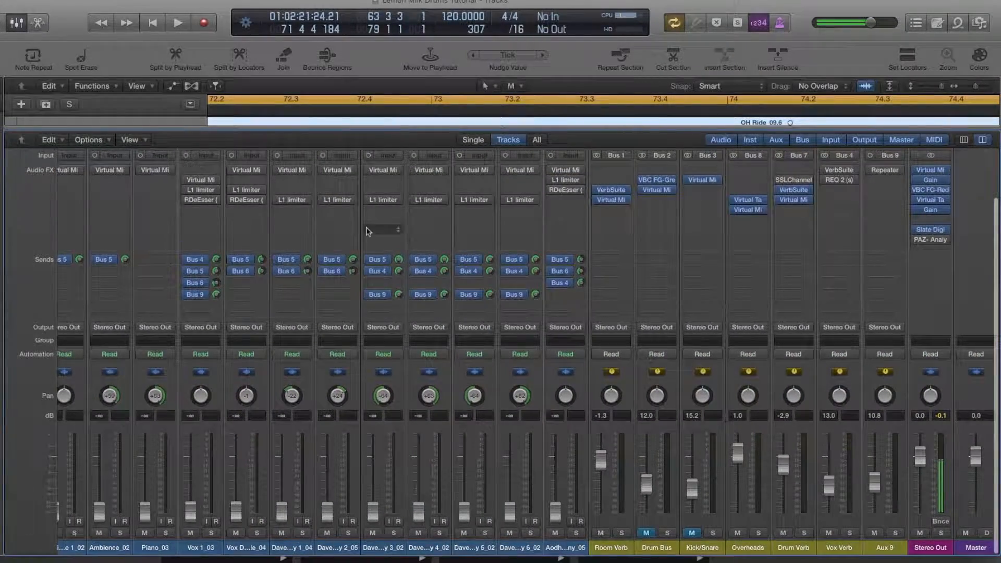
scroll(366, 232, "left", 20)
scroll(367, 233, "right", 2)
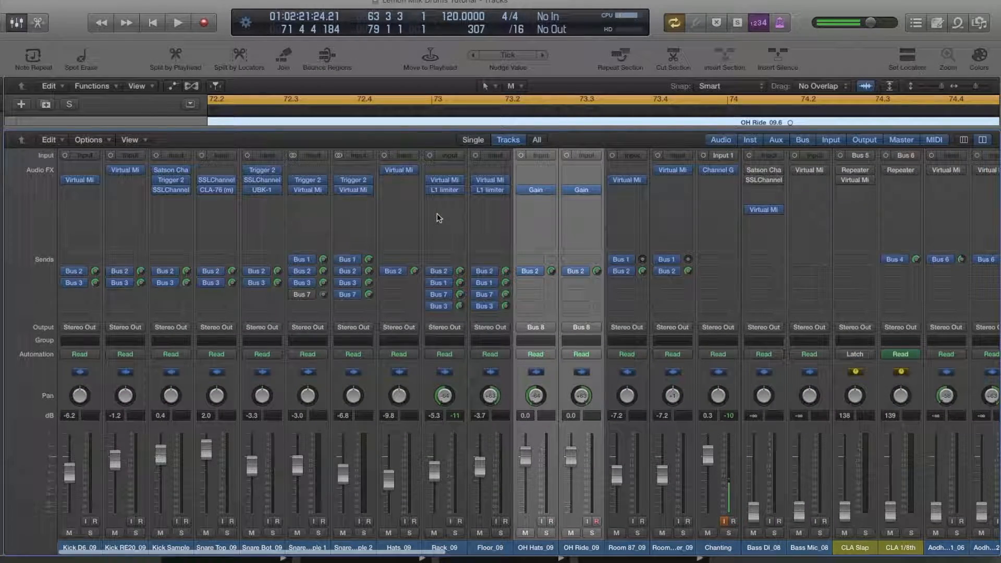
- Inspect the Gain plug-ins on OH Hats_09 and OH Ride_09 for gain and phase invert, closing each one
scroll(443, 216, "up", 1)
mouse_move(542, 204)
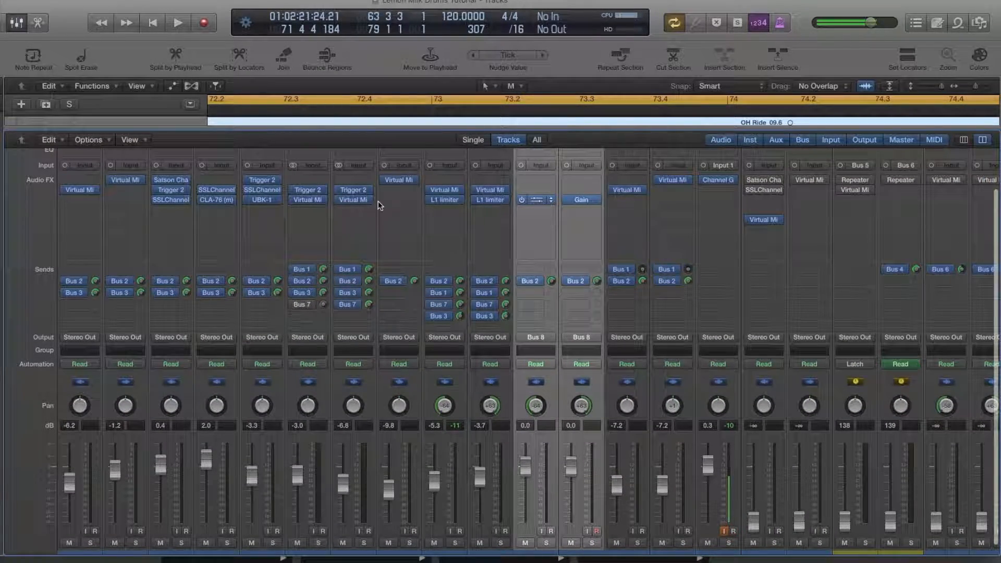
left_click_drag(24, 31, 427, 114)
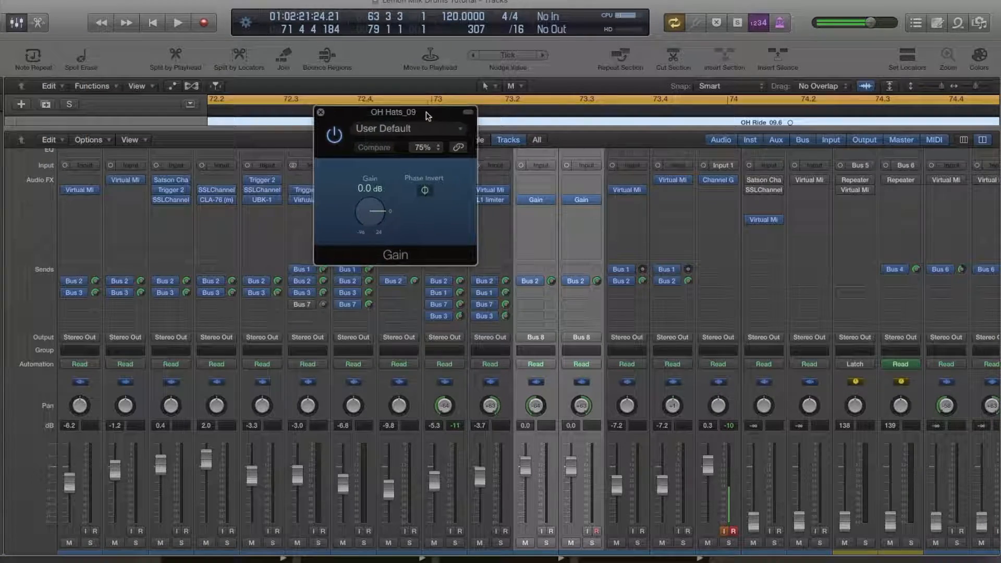
left_click(320, 112)
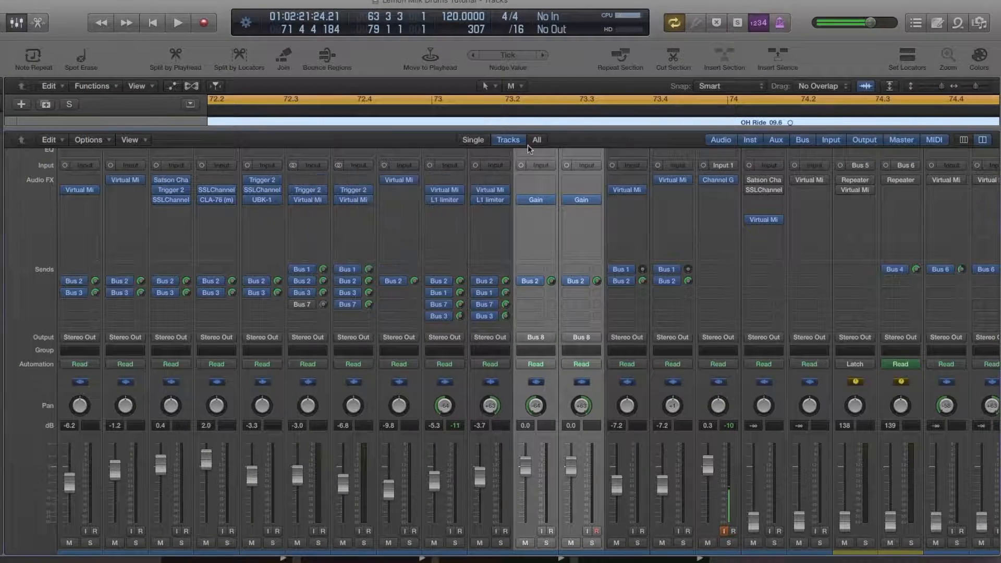
left_click(585, 202)
left_click_drag(24, 36, 492, 224)
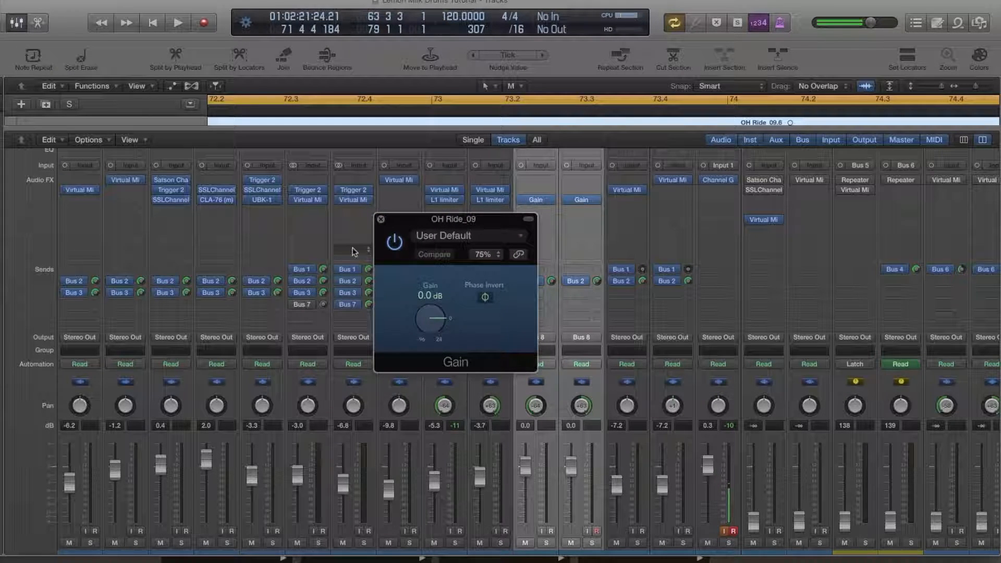
left_click(382, 221)
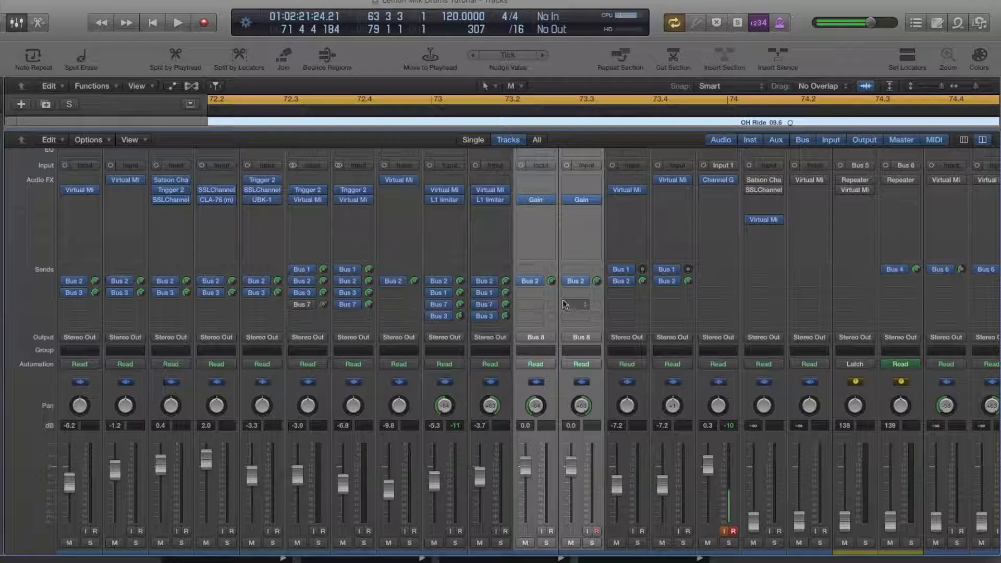
- Open the Virtual Tape Machines and Virtual Mix Rack plug-ins on the Overheads bus and move their windows into view
scroll(562, 299, "right", 5)
scroll(552, 301, "right", 10)
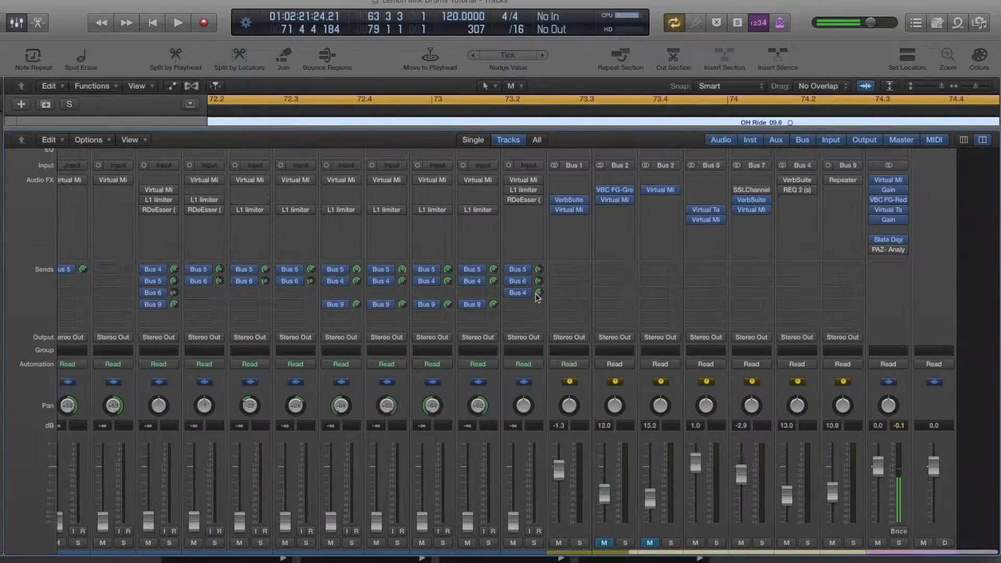
scroll(538, 299, "down", 2)
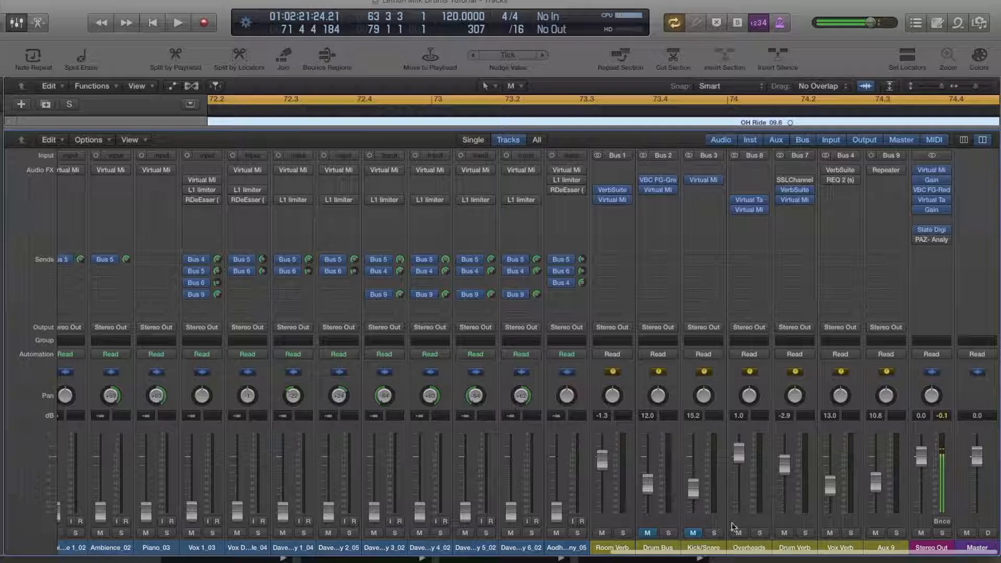
left_click(748, 199)
left_click_drag(241, 32, 354, 173)
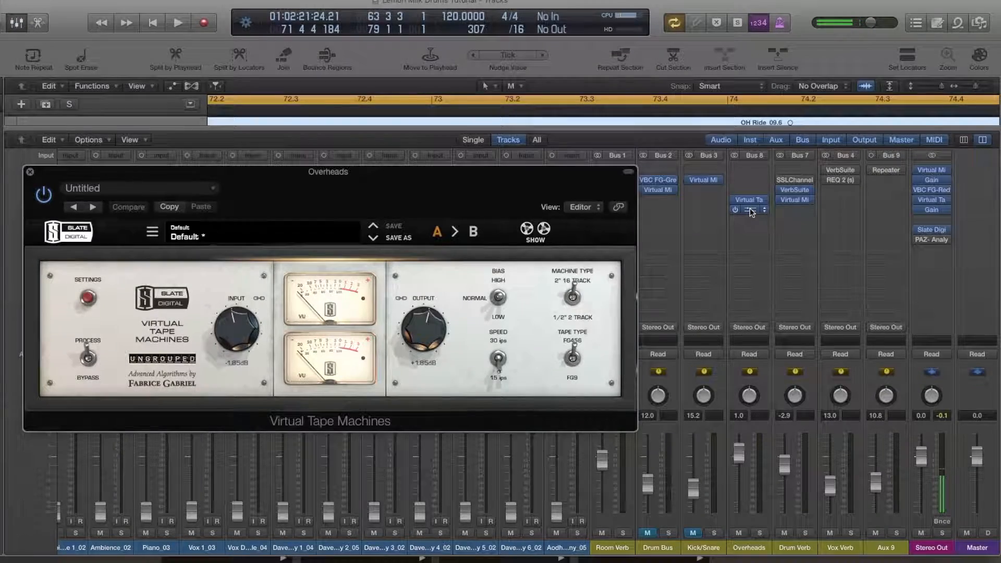
left_click(749, 209)
left_click_drag(327, 6, 577, 79)
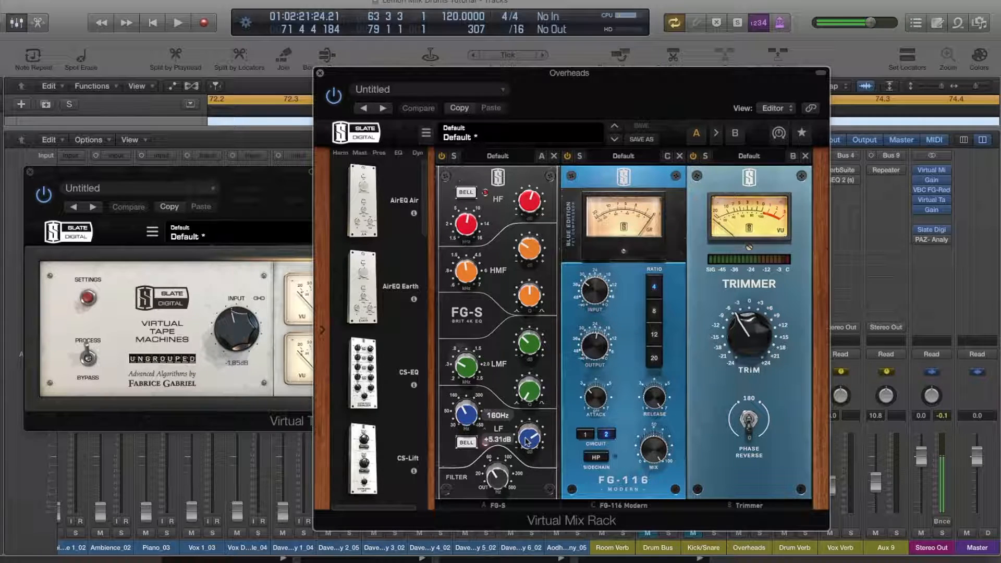
- In the Overheads FG-S, set the LF gain to +5.23 dB and HMF frequency to 2.50 kHz, with the plug-in windows side by side
left_click_drag(522, 441, 519, 445)
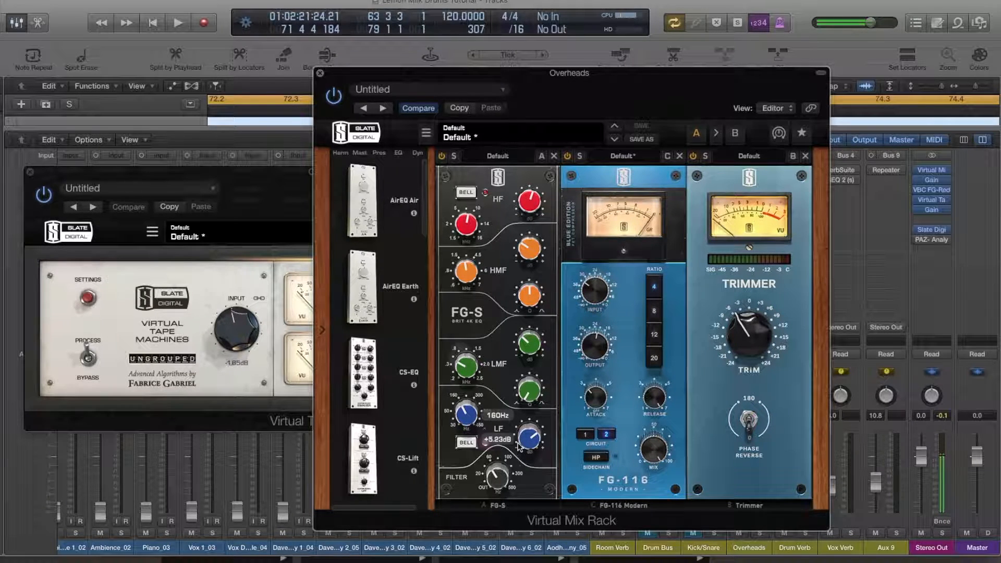
left_click_drag(530, 76, 679, 72)
left_click(676, 240)
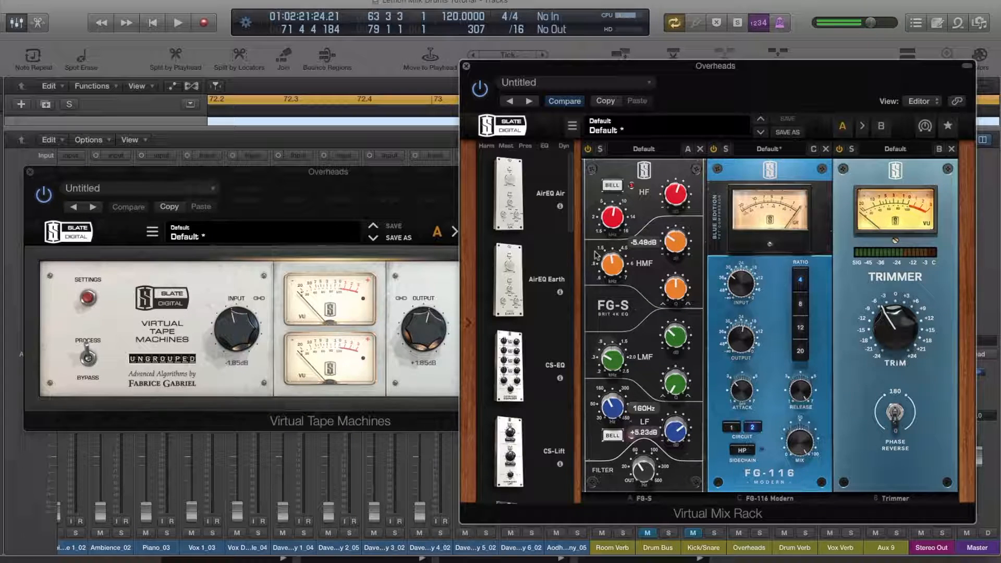
left_click(405, 180)
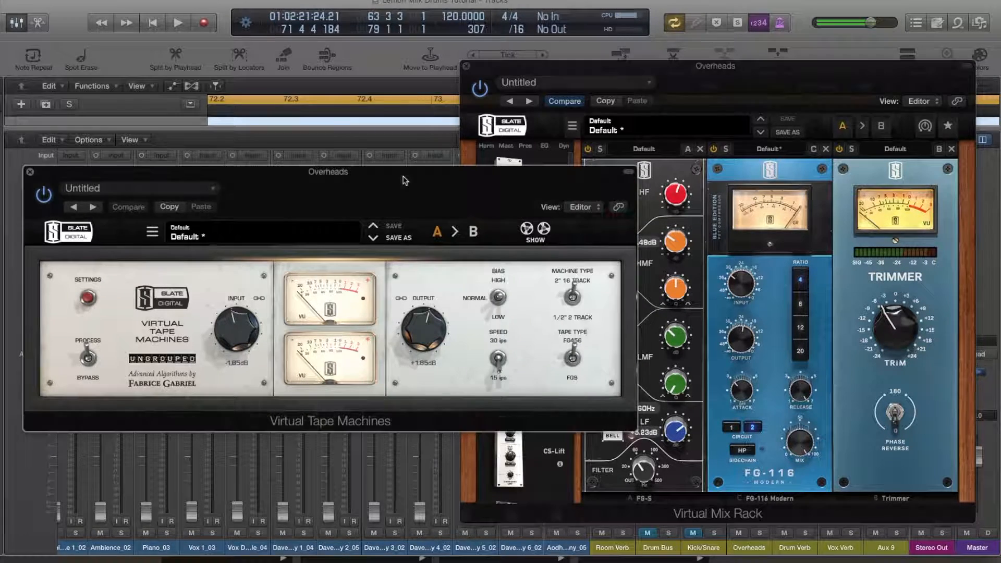
left_click_drag(431, 174, 271, 174)
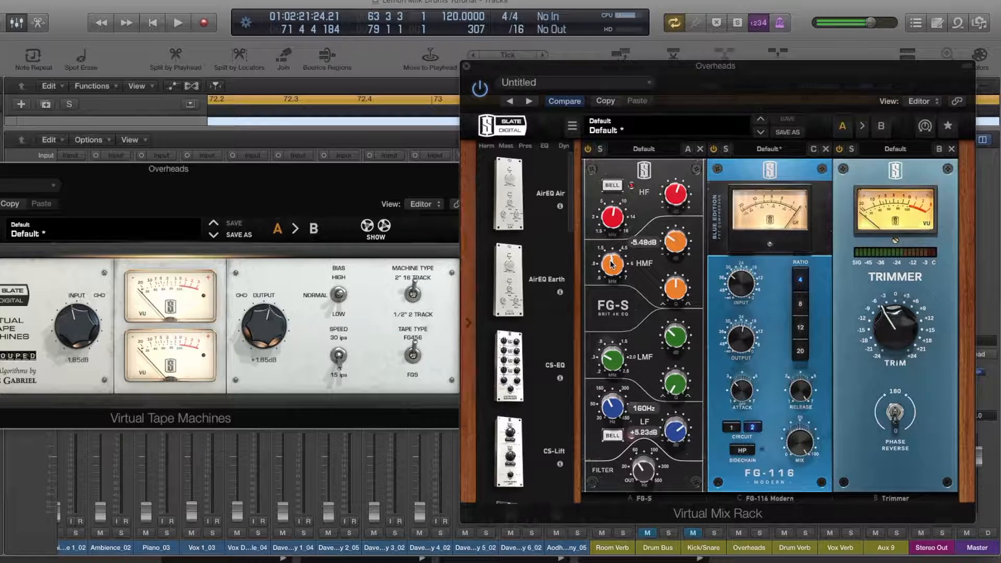
left_click_drag(611, 258, 613, 263)
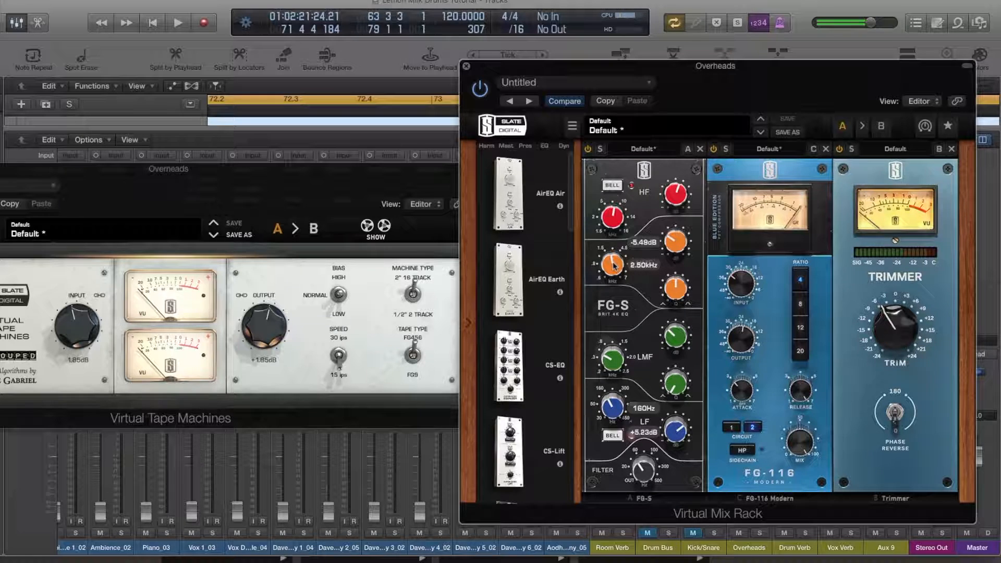
mouse_move(612, 364)
- Bring the Overheads Virtual Mix Rack to the front over the tape machine, solo the Overheads bus and start playback
left_click_drag(640, 69, 428, 65)
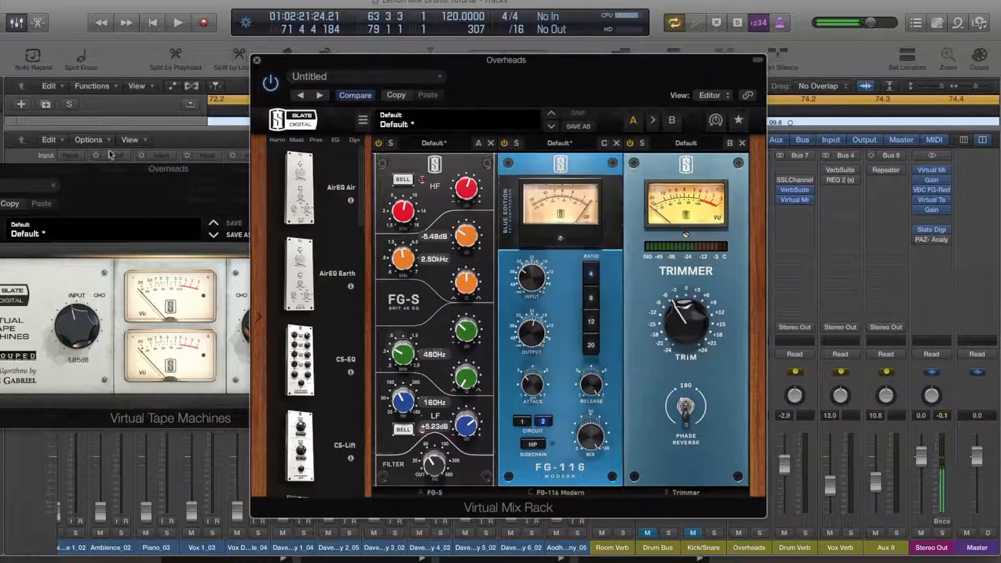
left_click(131, 169)
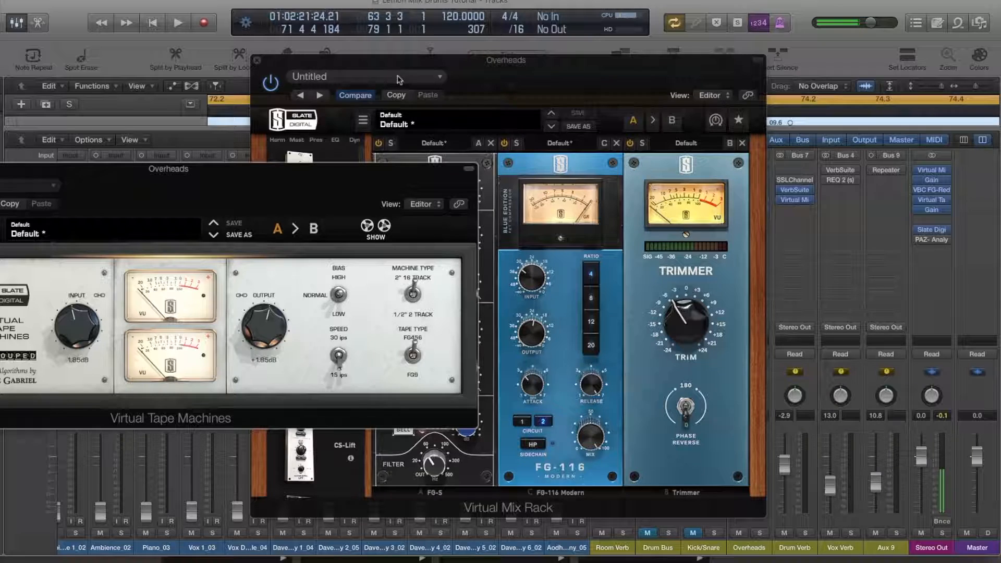
left_click(519, 65)
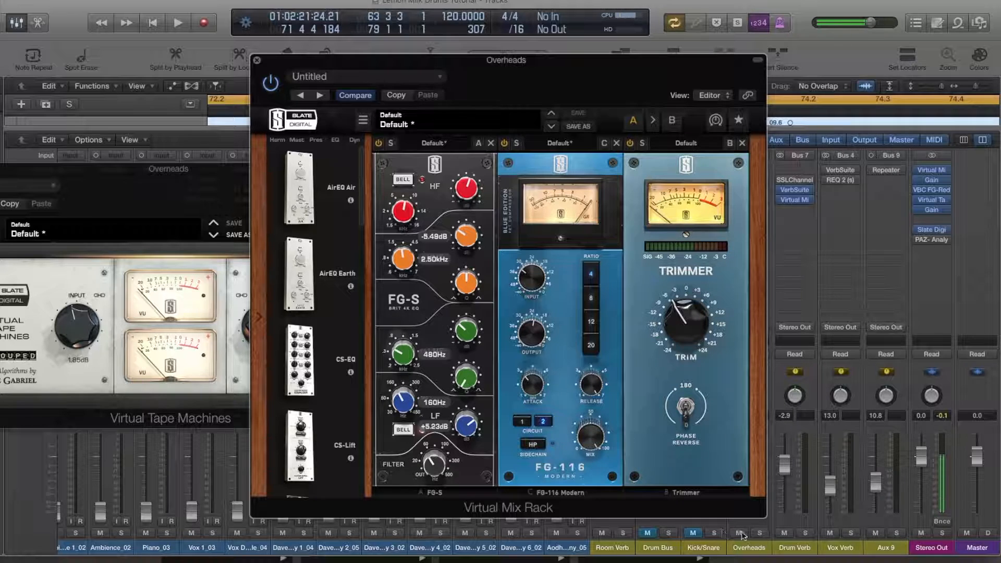
left_click(760, 532)
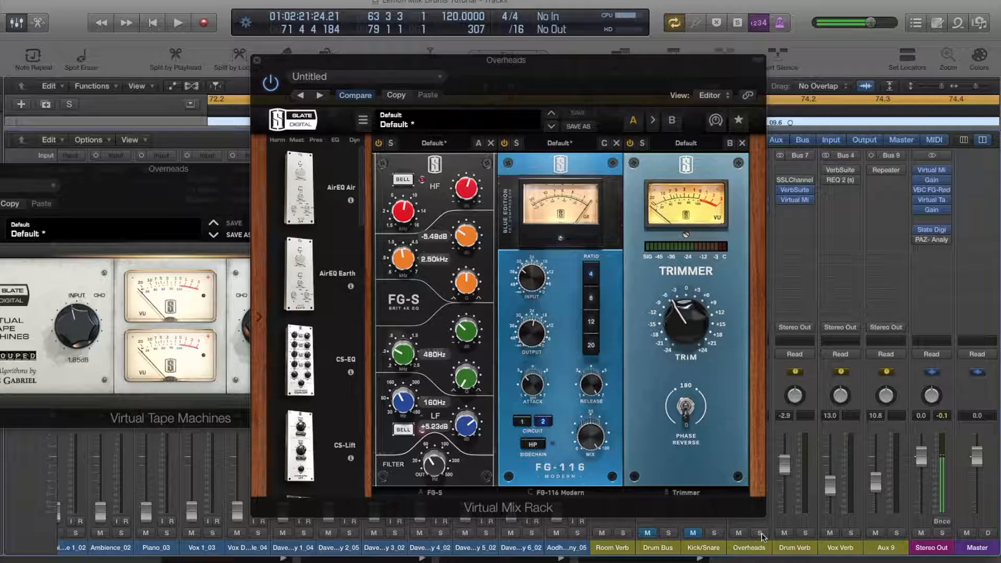
key("space")
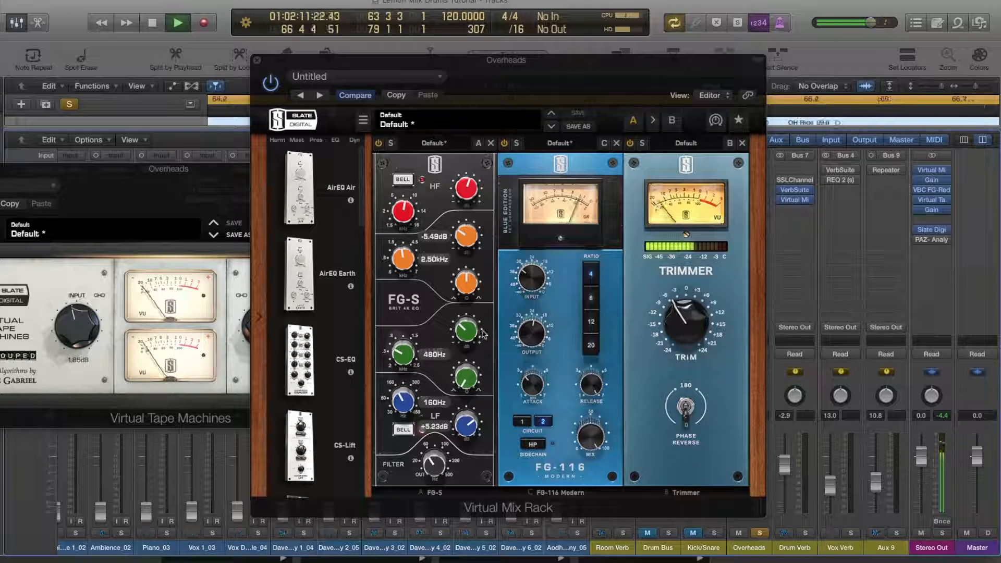
- Sweep the FG-S LMF band during playback, set it to -10.2 dB at 596 Hz, and stop and unsolo the Overheads bus
left_click_drag(469, 332, 402, 292)
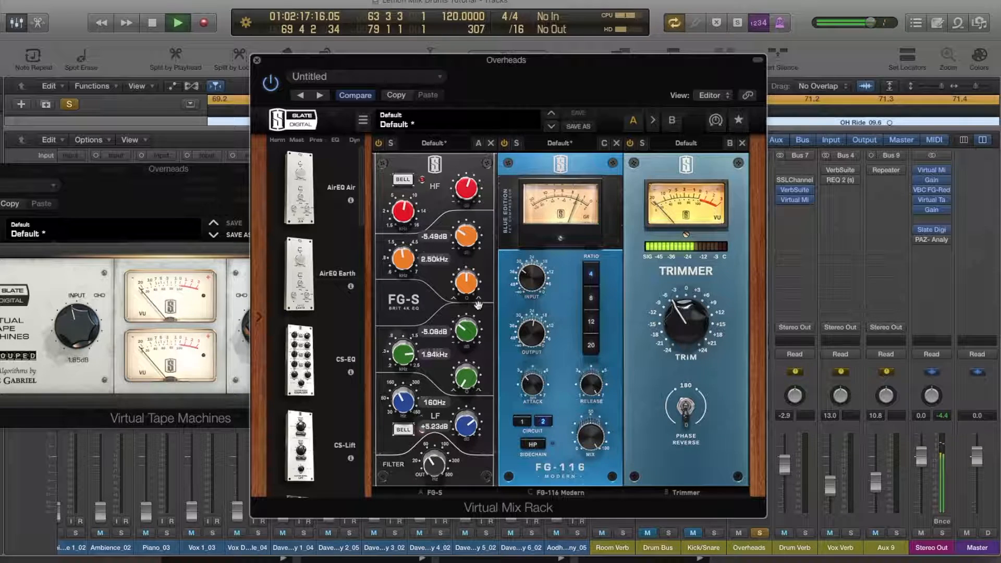
left_click_drag(466, 330, 465, 272)
left_click_drag(401, 354, 405, 417)
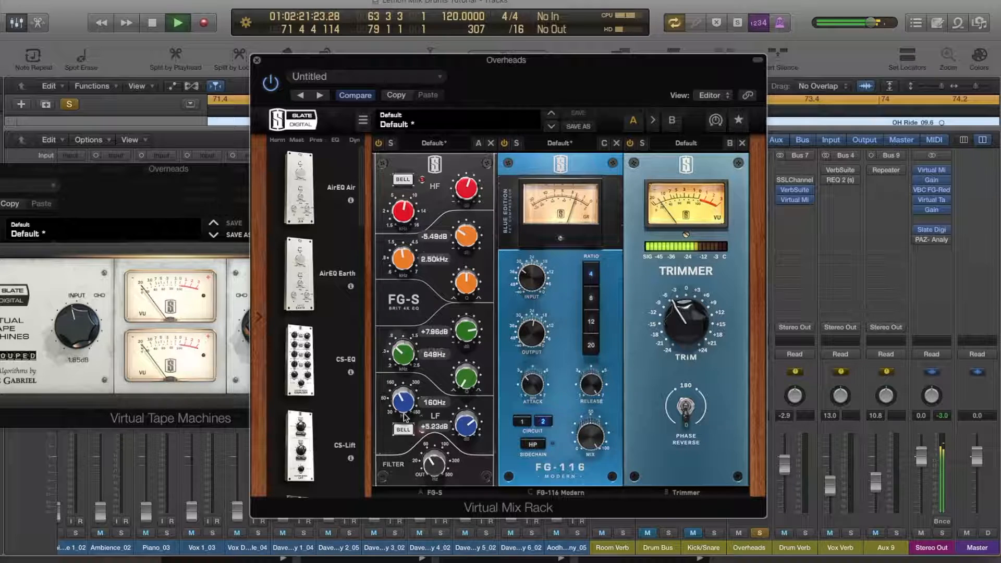
left_click_drag(466, 329, 452, 398)
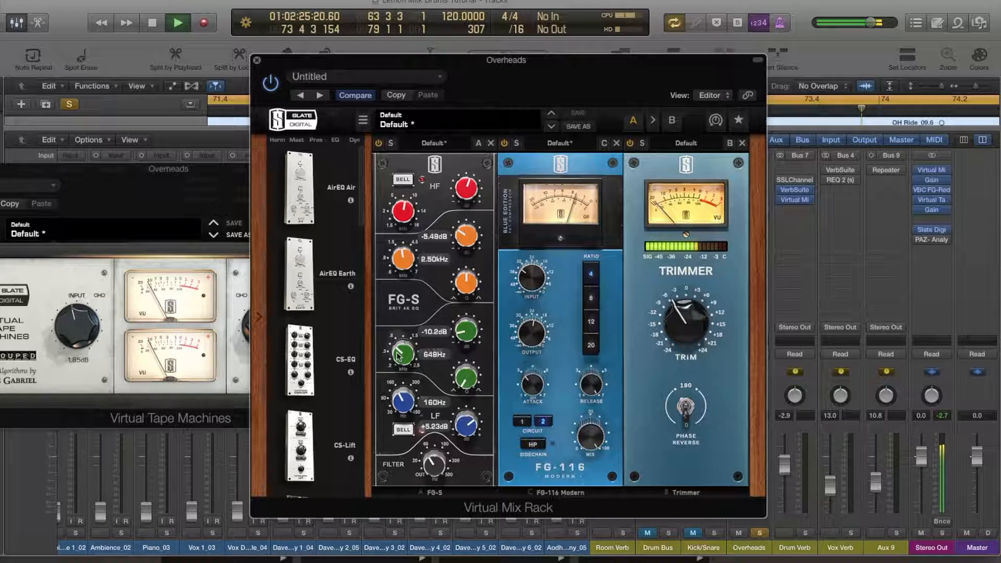
left_click_drag(397, 356, 397, 358)
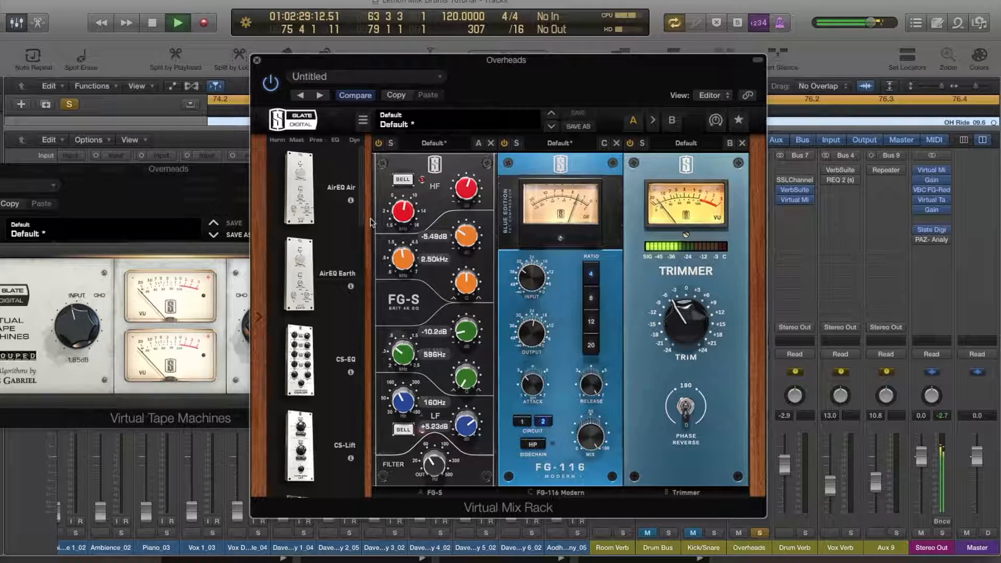
key("space")
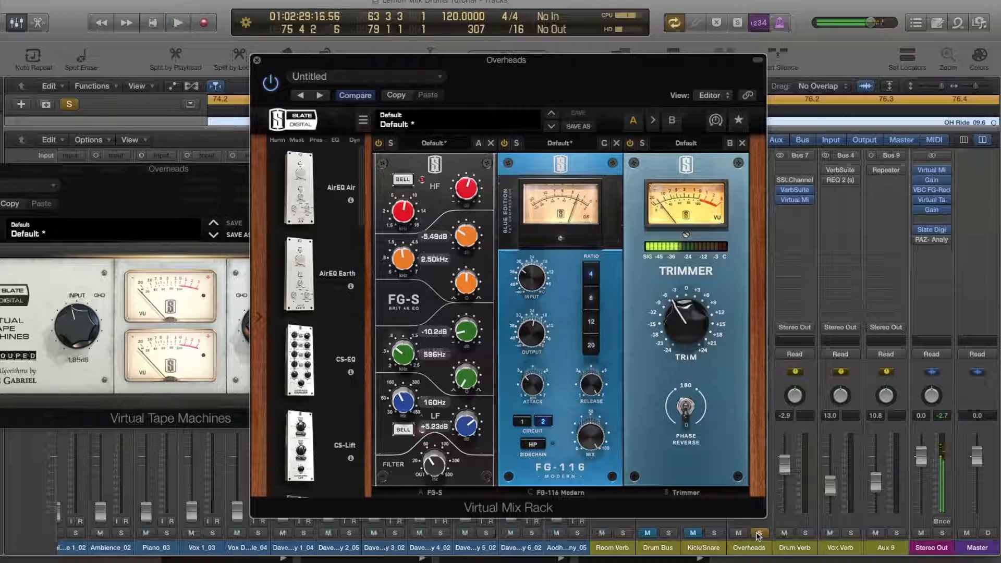
left_click(756, 532)
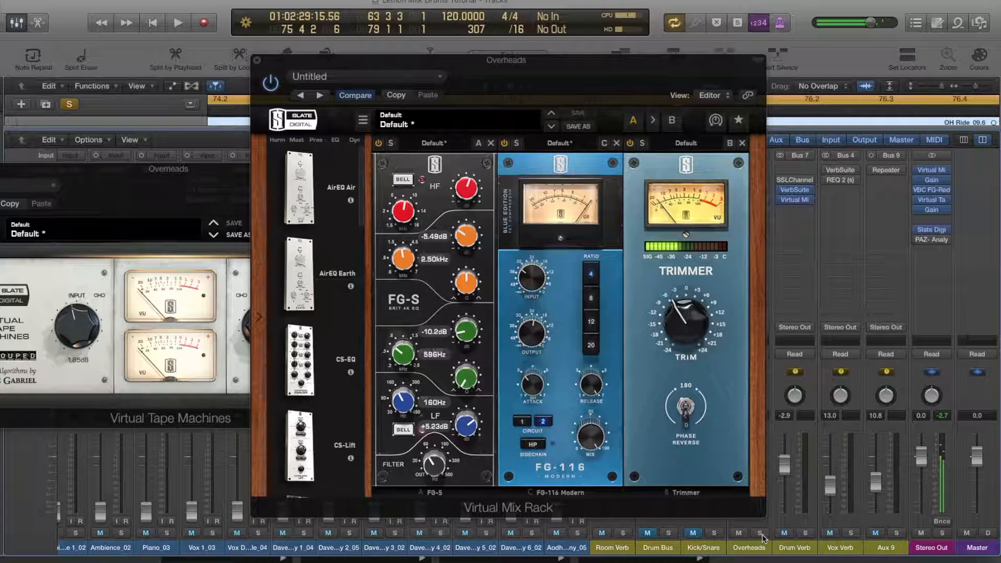
- Unsolo the Overheads bus and close its Virtual Mix Rack and Virtual Tape Machines windows
left_click(761, 533)
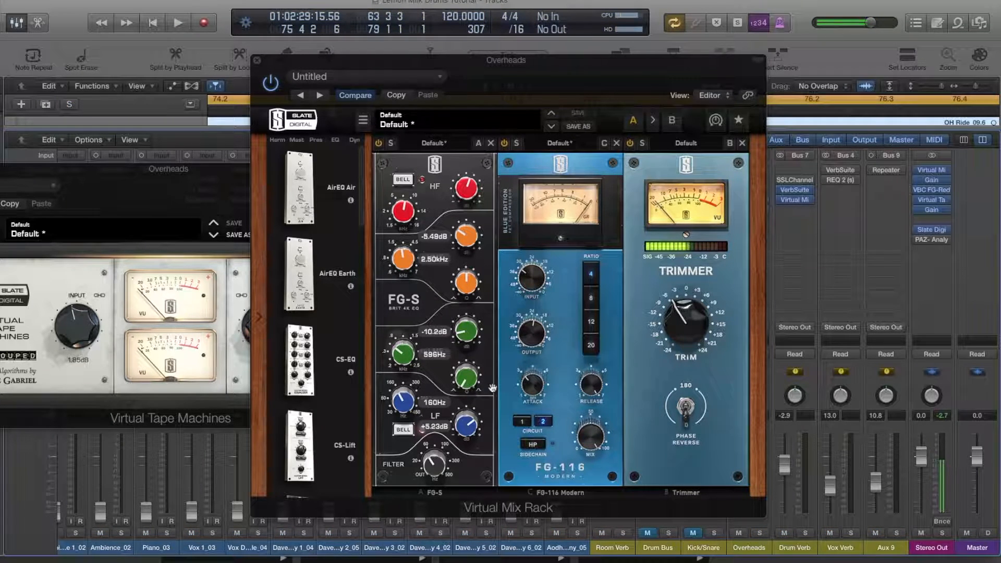
left_click(401, 359)
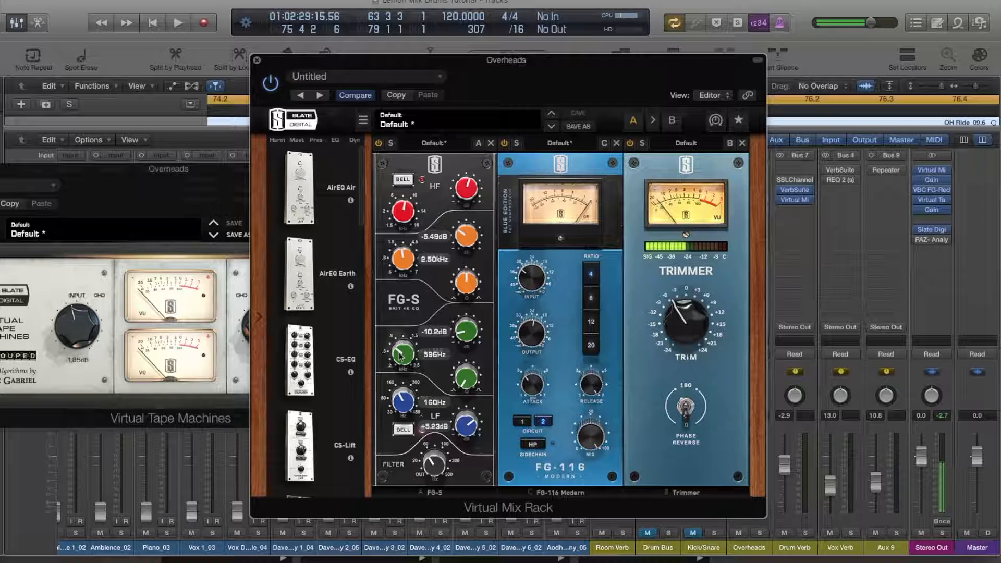
left_click(258, 61)
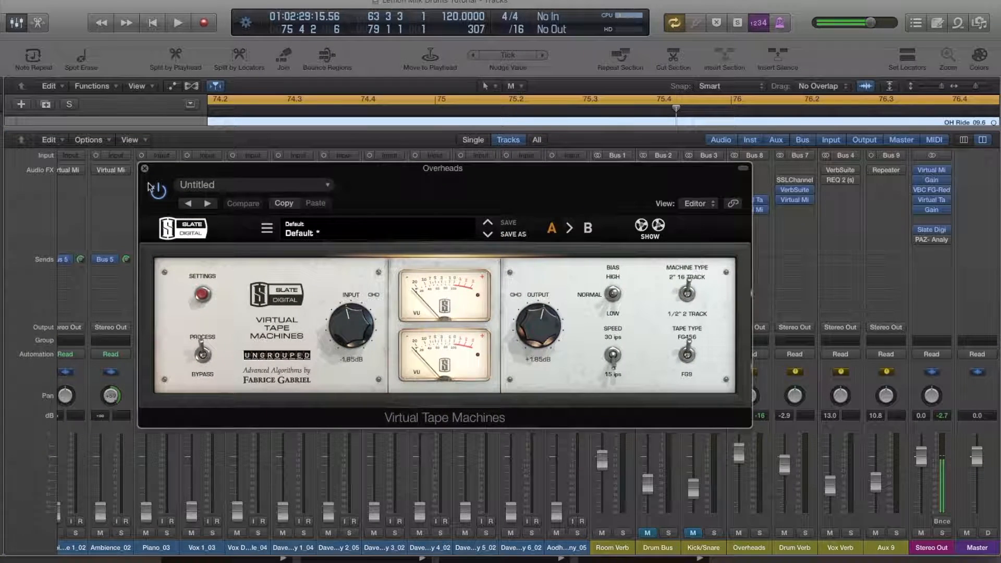
left_click(145, 168)
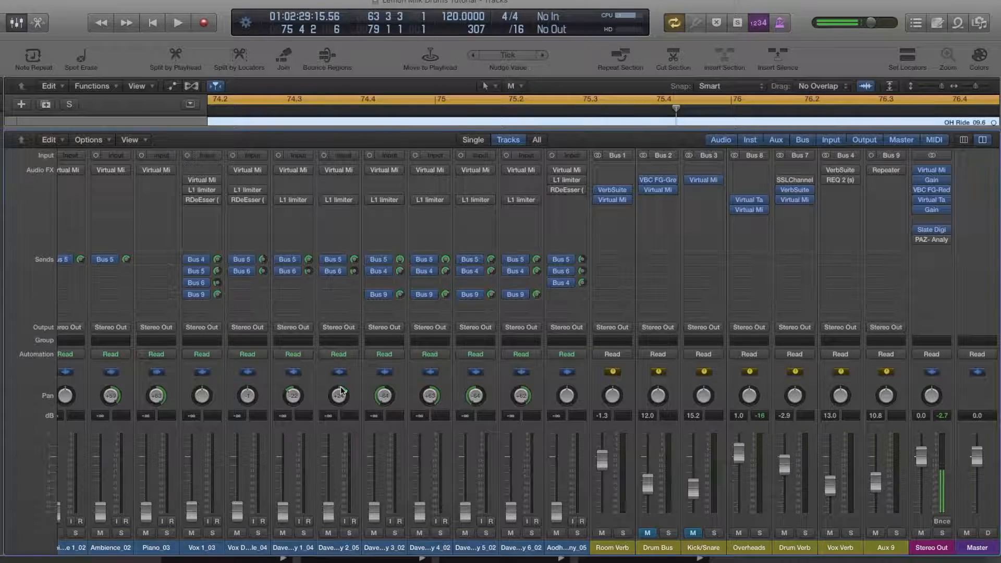
- Remove the FG-401 compressor from the Virtual Mix Rack on the Room 87 track, and close the plug-in window
scroll(341, 390, "left", 3)
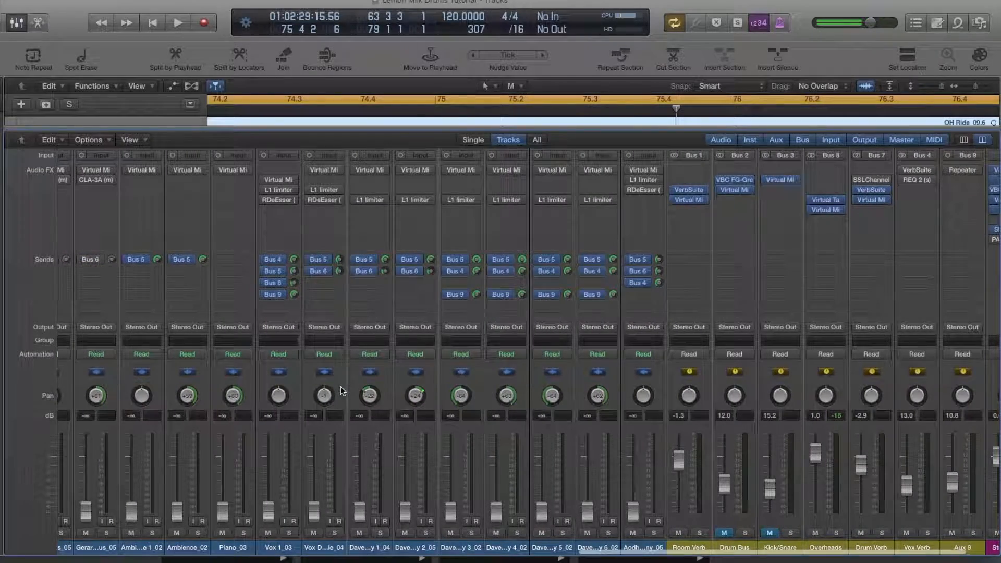
scroll(342, 390, "down", 1)
scroll(341, 391, "up", 1)
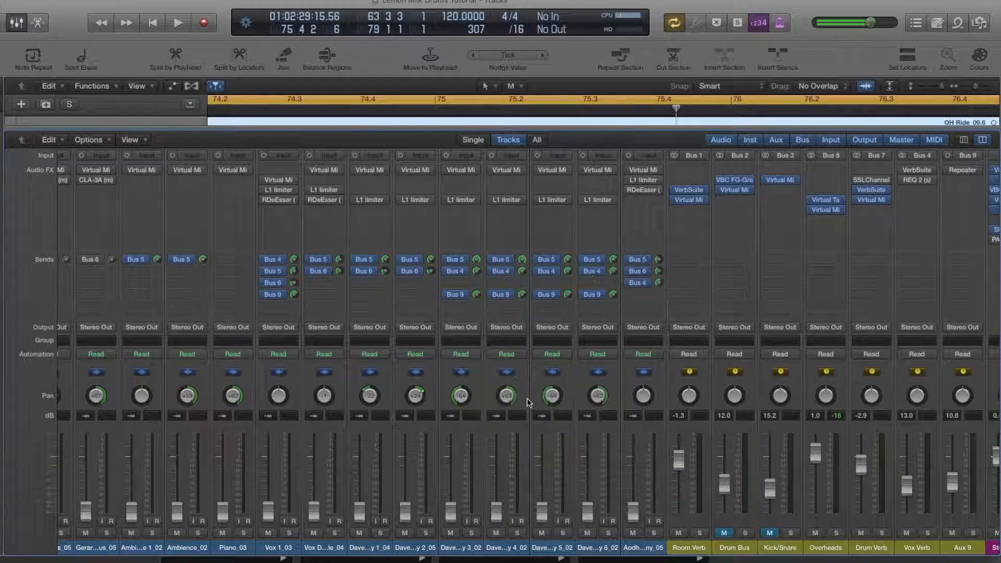
scroll(529, 402, "left", 15)
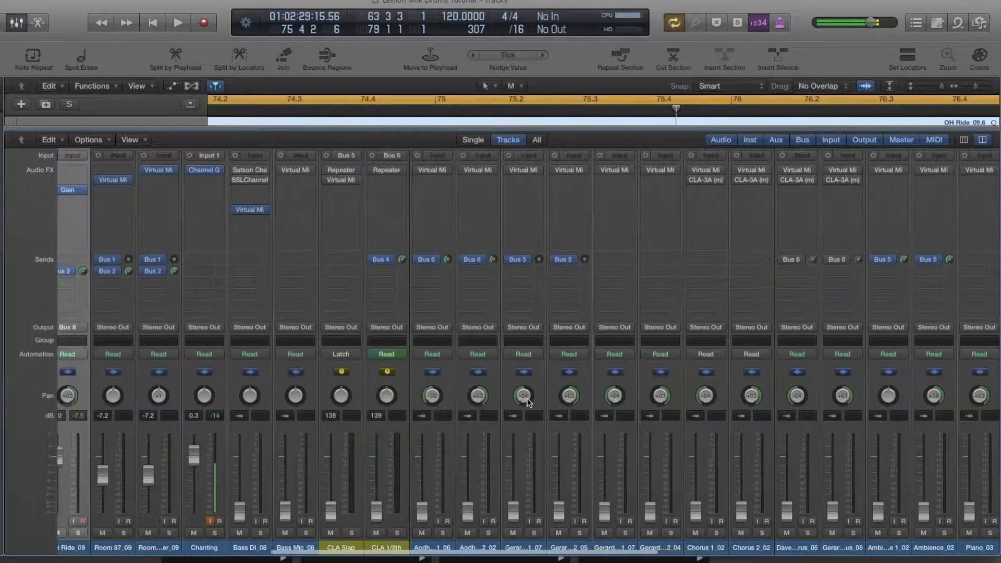
scroll(528, 402, "left", 5)
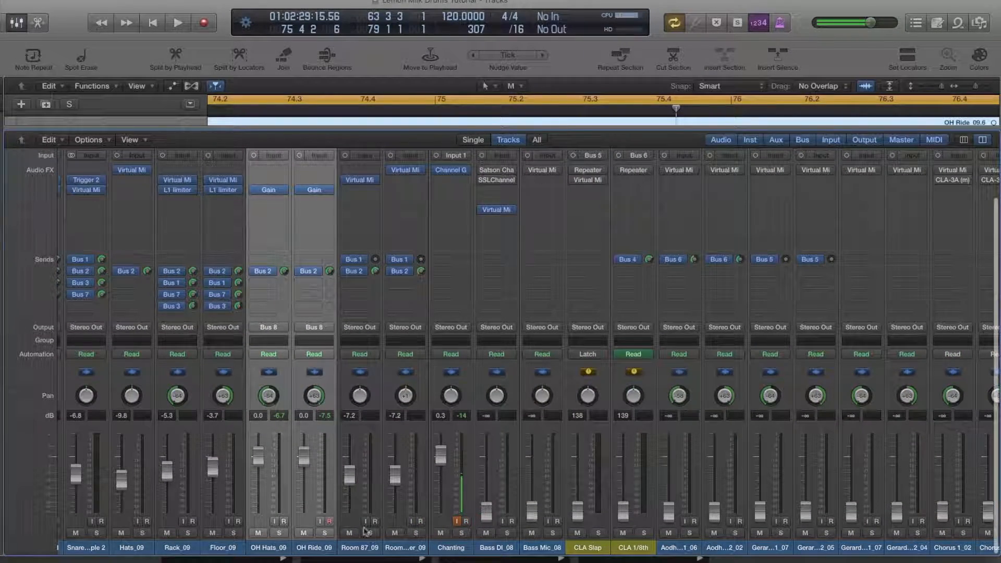
left_click(361, 180)
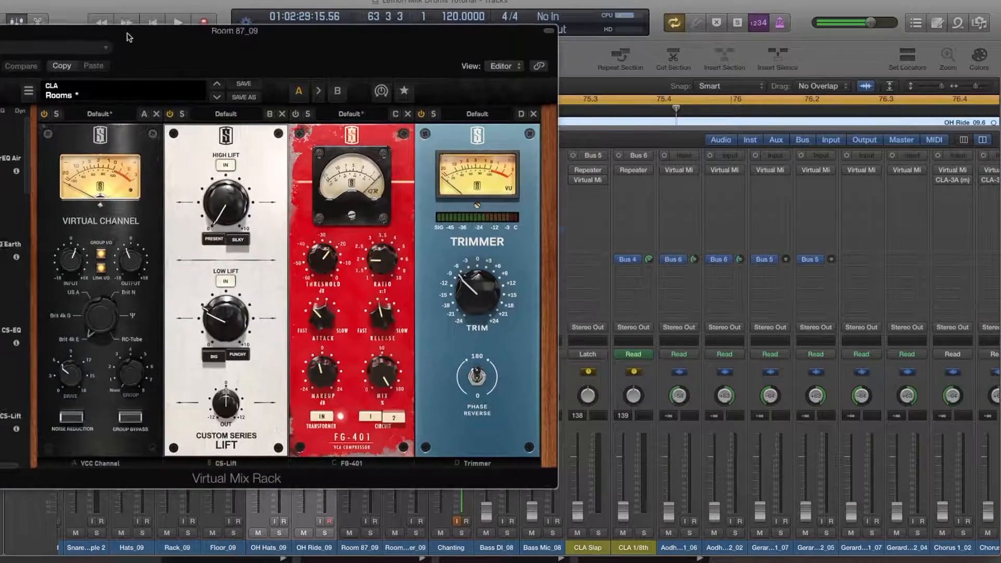
left_click_drag(129, 37, 337, 52)
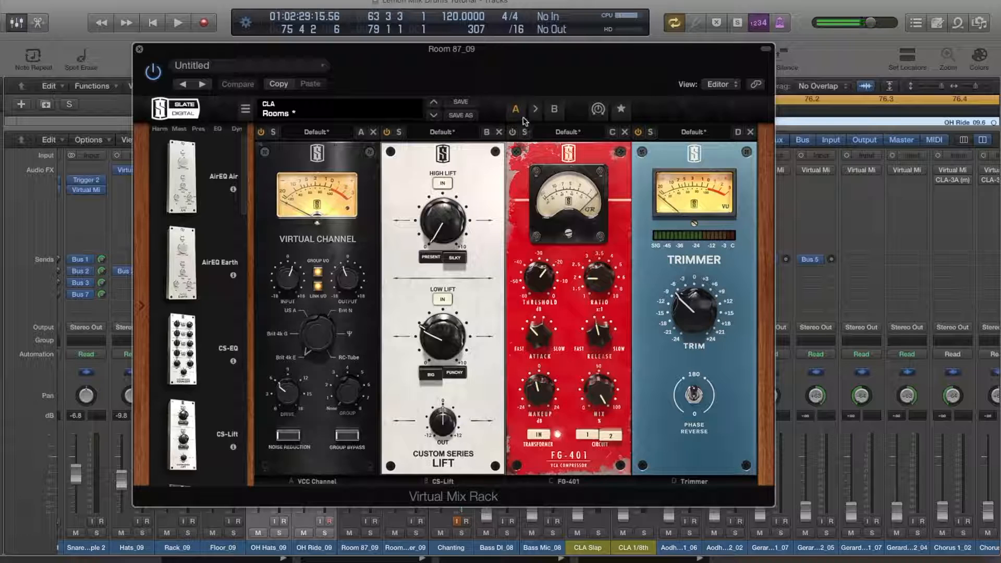
left_click(625, 132)
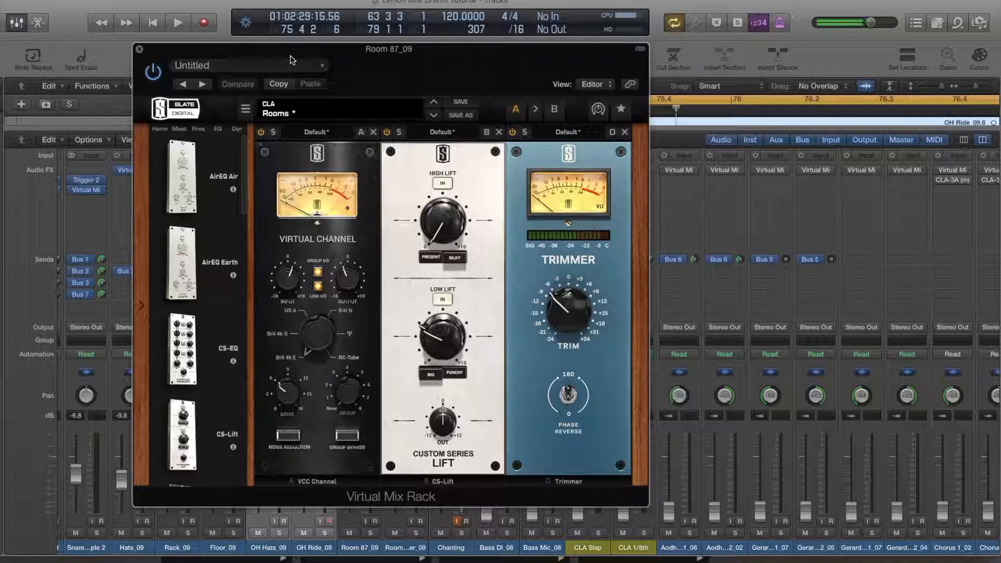
left_click(140, 51)
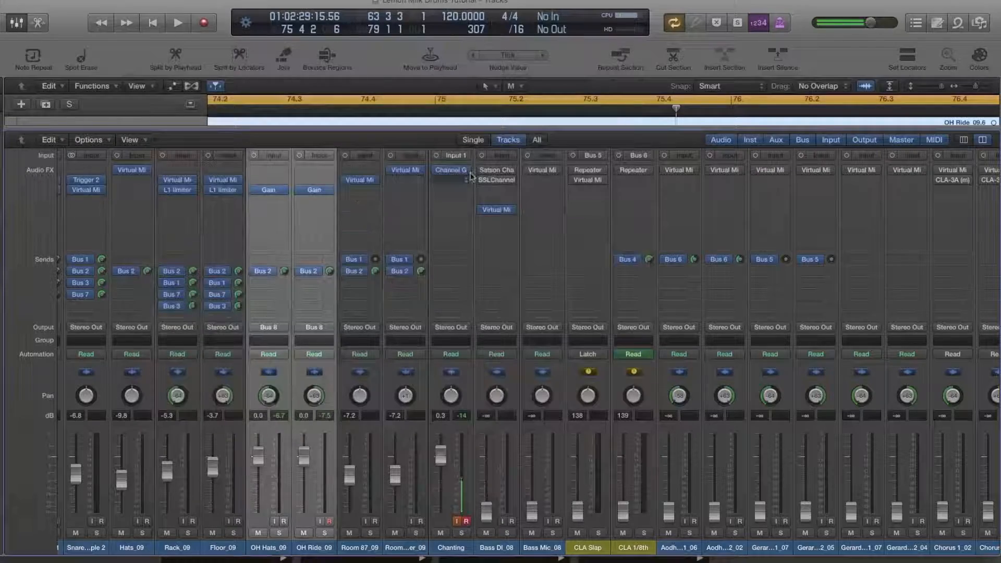
- Remove the FG-401 compressor from the Room Brauner track's Virtual Mix Rack and move its window clear of the room channel strips
left_click(405, 173)
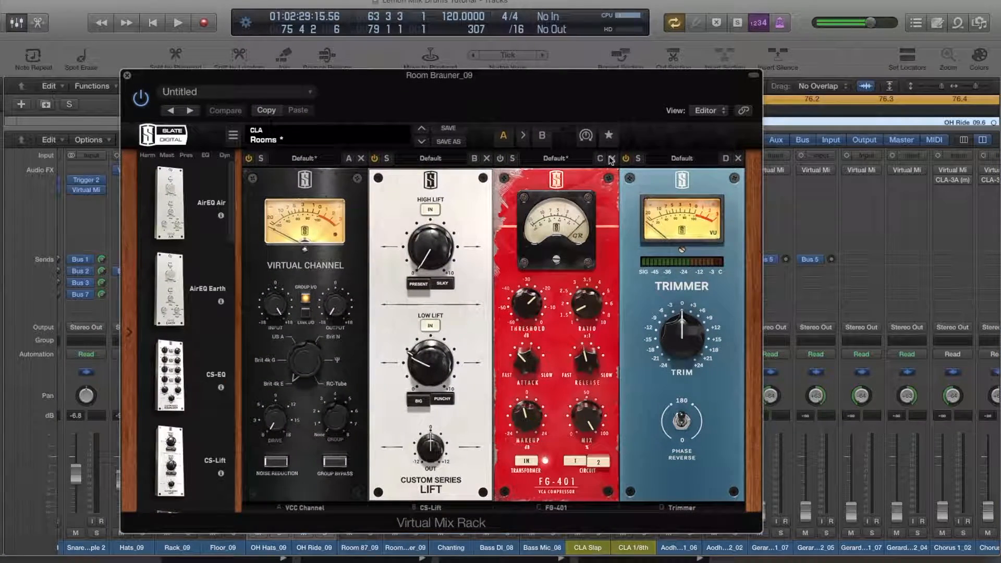
left_click(613, 158)
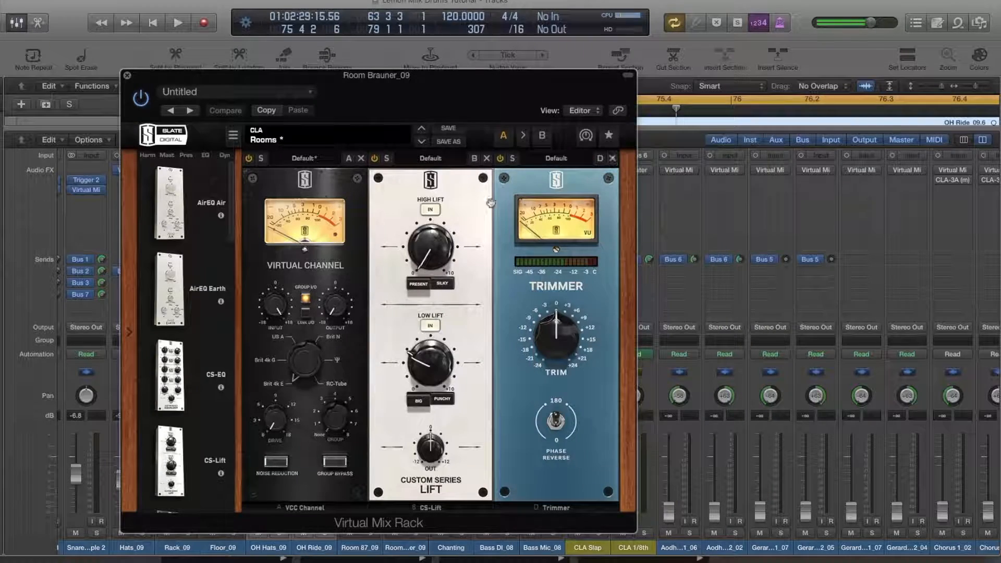
left_click_drag(308, 77, 657, 61)
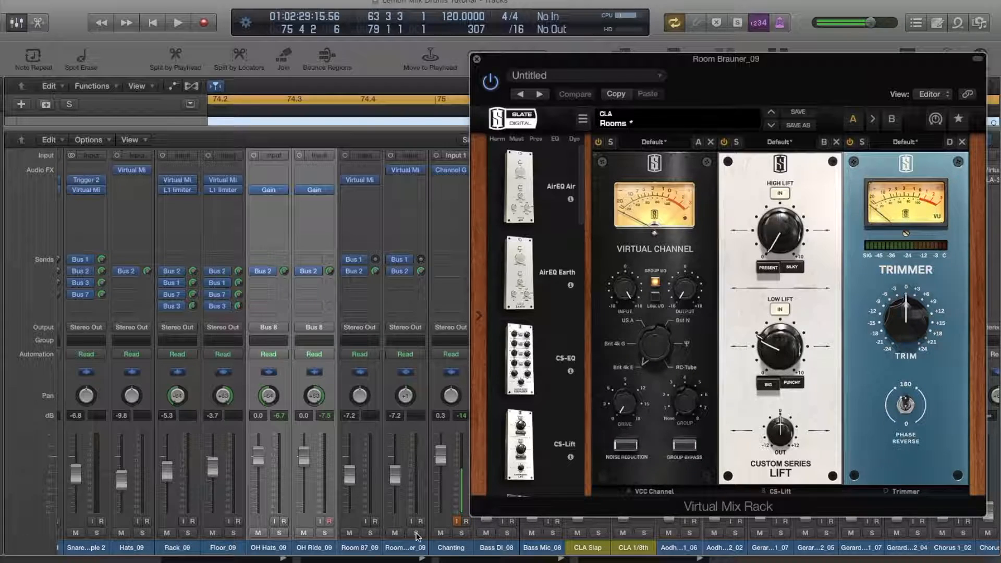
- Solo the Room Brauner and Room 87 tracks and start playback
left_click(424, 391)
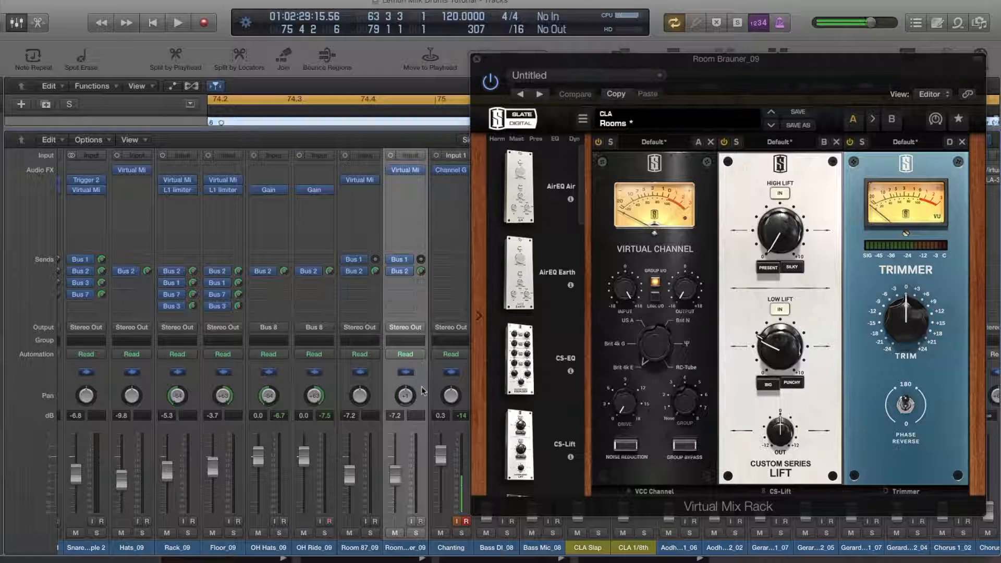
left_click(416, 533)
left_click(370, 533)
key("space")
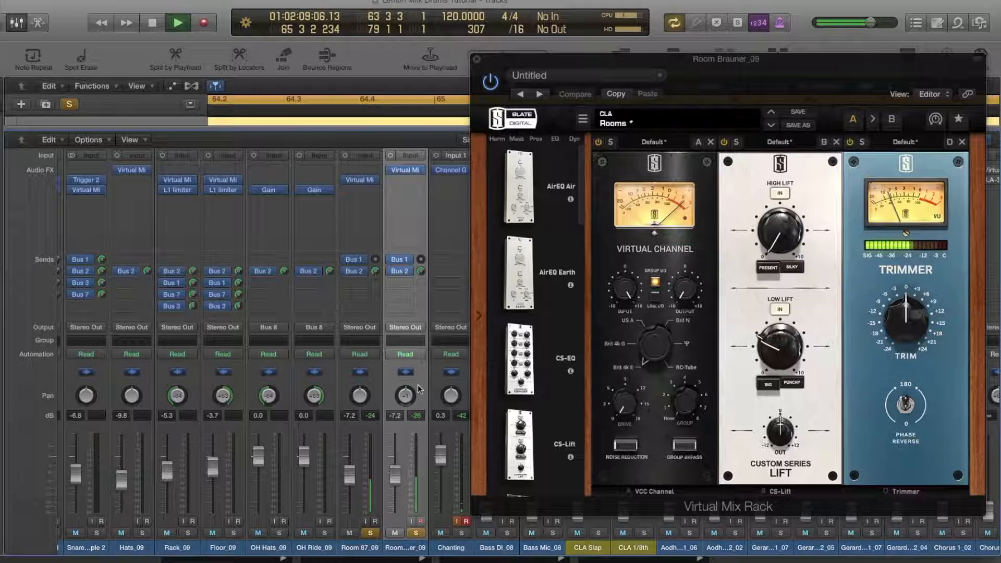
- Center the Room Brauner pan, select both room tracks and lower their faders together to -10.0 dB
left_click_drag(403, 401, 404, 401)
left_click(354, 459)
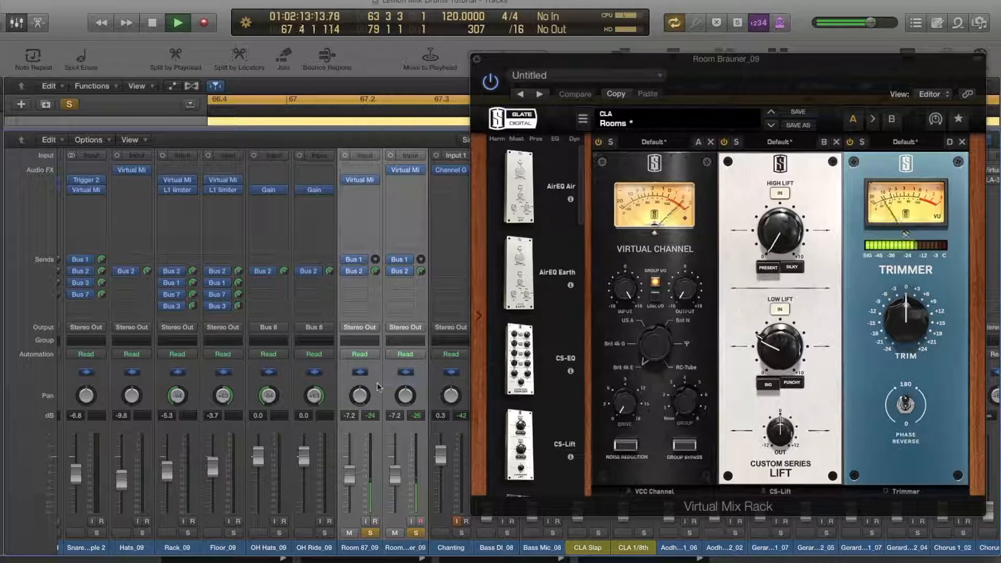
mouse_move(352, 466)
left_mouse_down()
mouse_move(352, 453)
mouse_move(352, 474)
left_mouse_up()
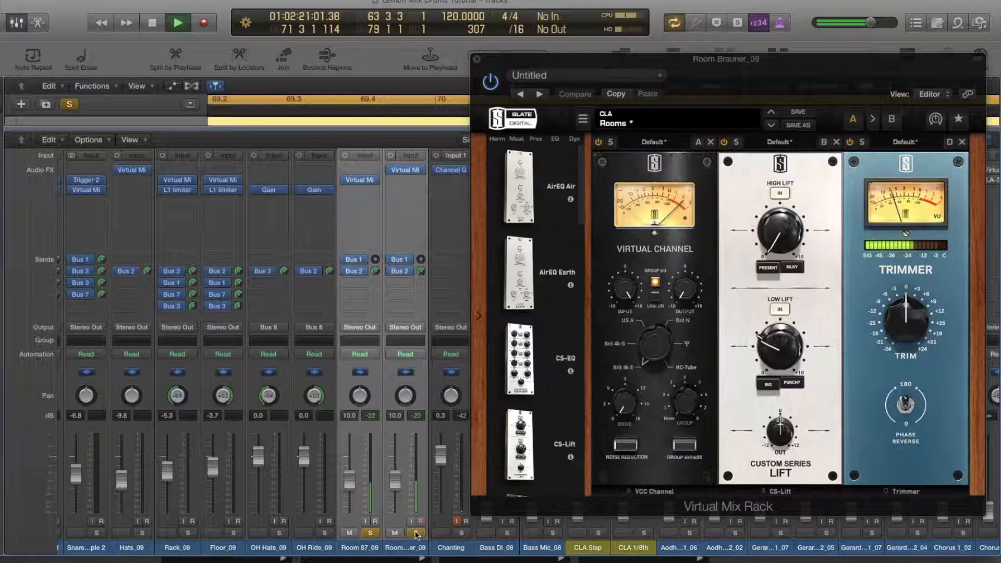
- Stop playback, unsolo both room tracks and close the Room Brauner Virtual Mix Rack
key("space")
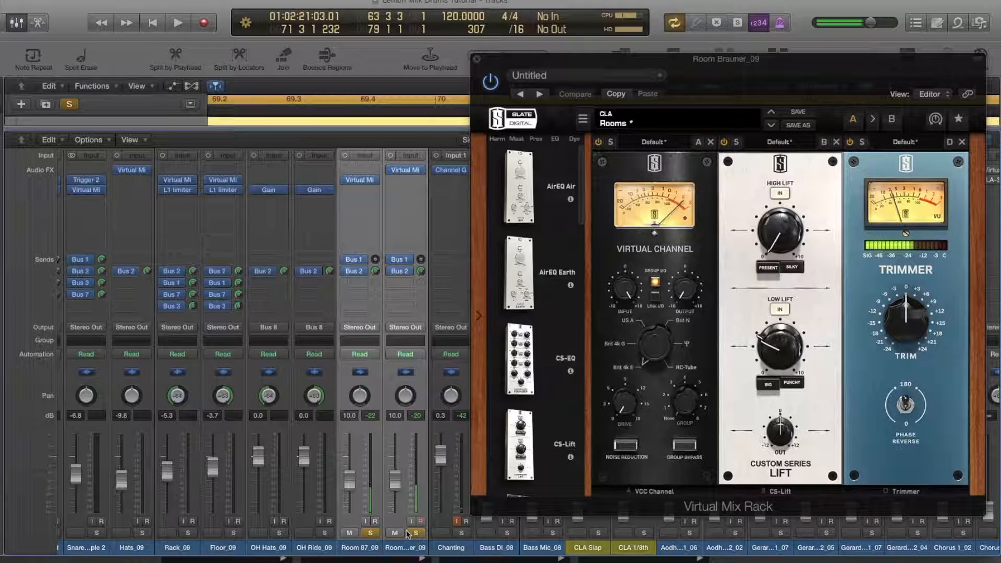
left_click(414, 533)
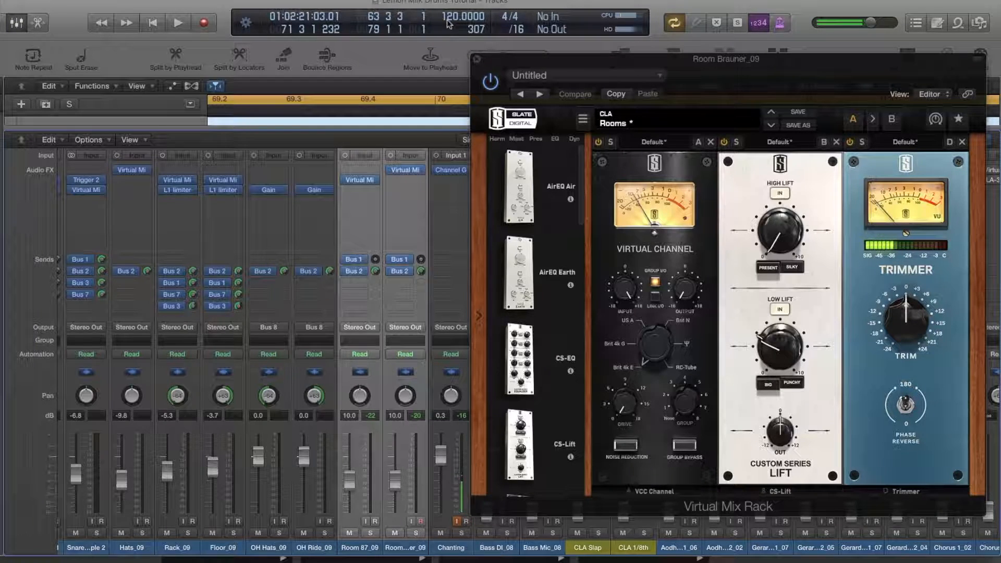
left_click(476, 62)
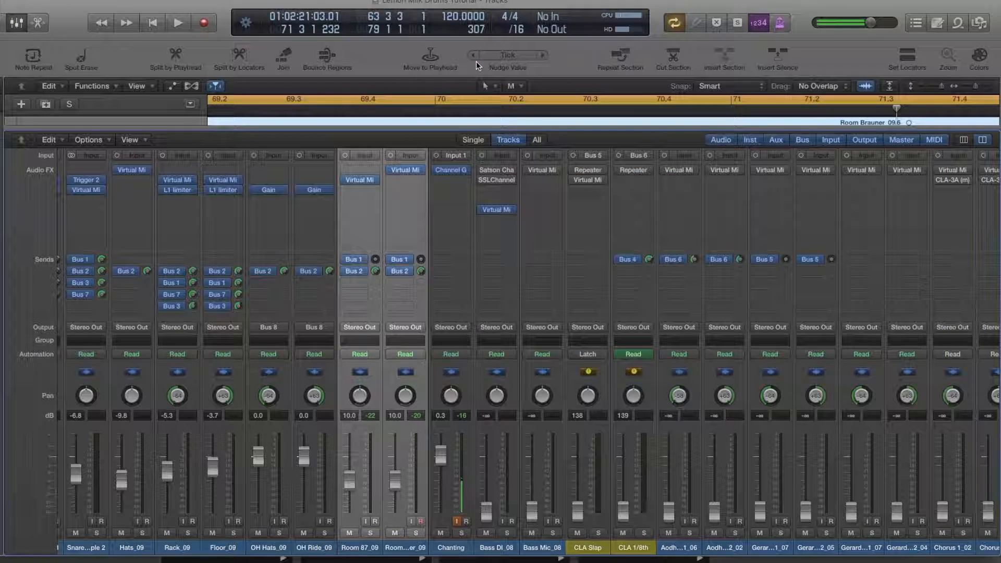